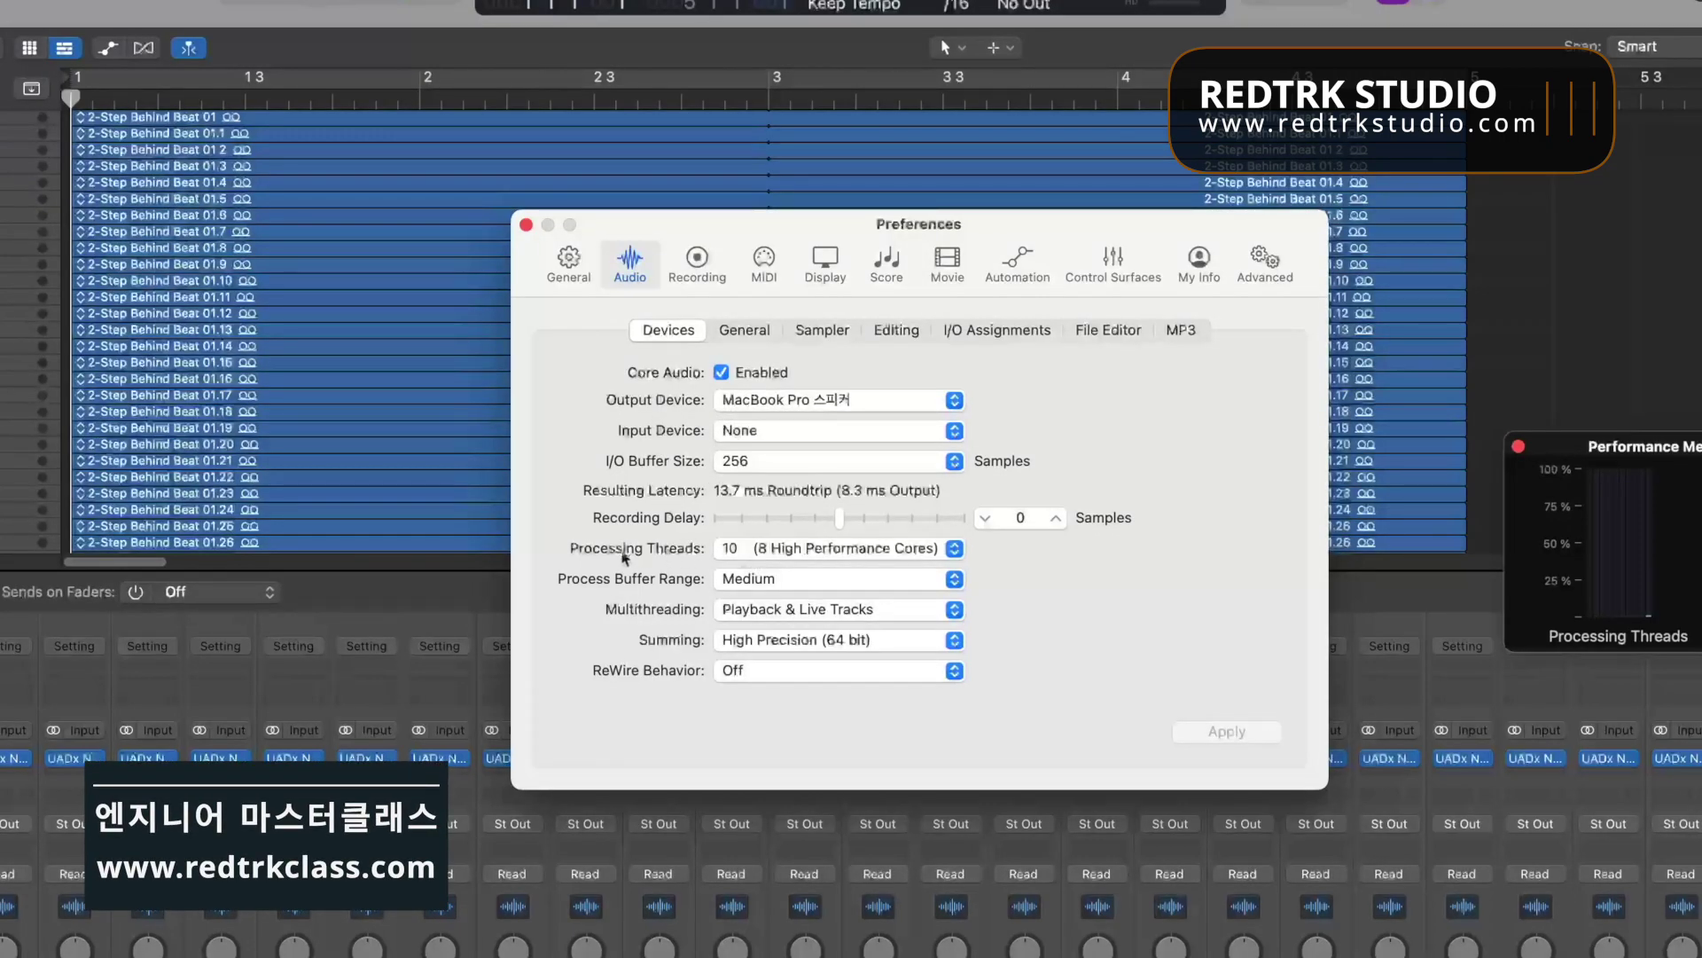
Step: Check the Neve 1073 plug-in on the Audio 60 channel, look across the mixer channels and hide the mixer
left_click(780, 549)
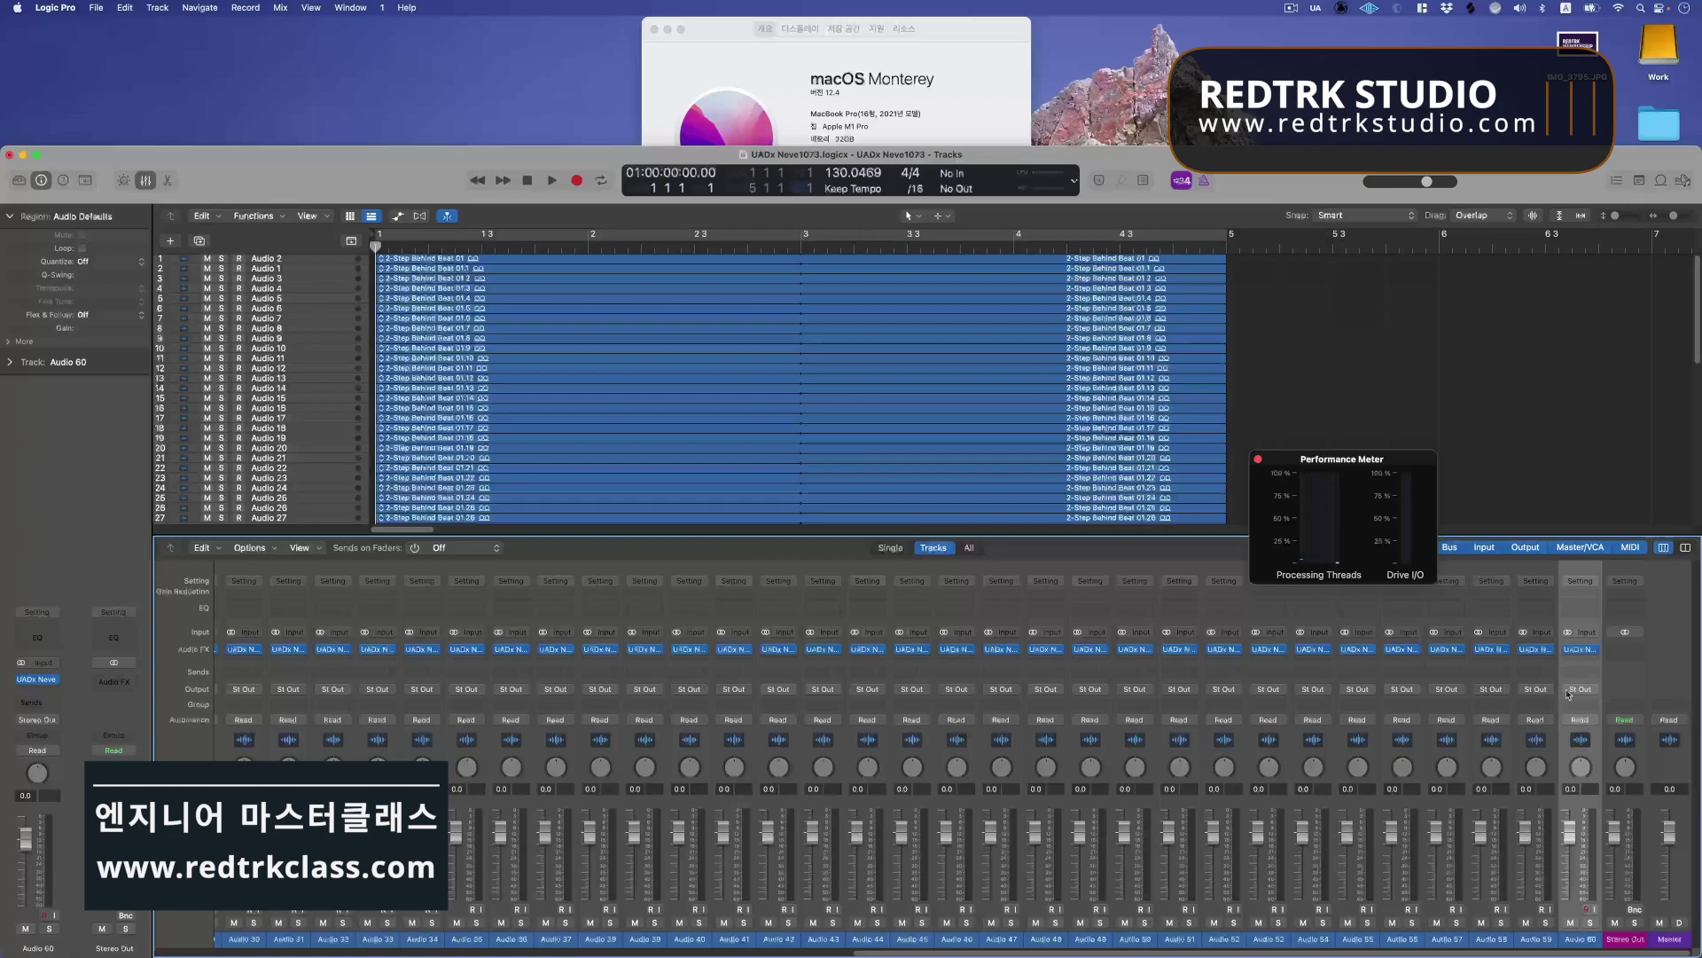
left_click(1579, 649)
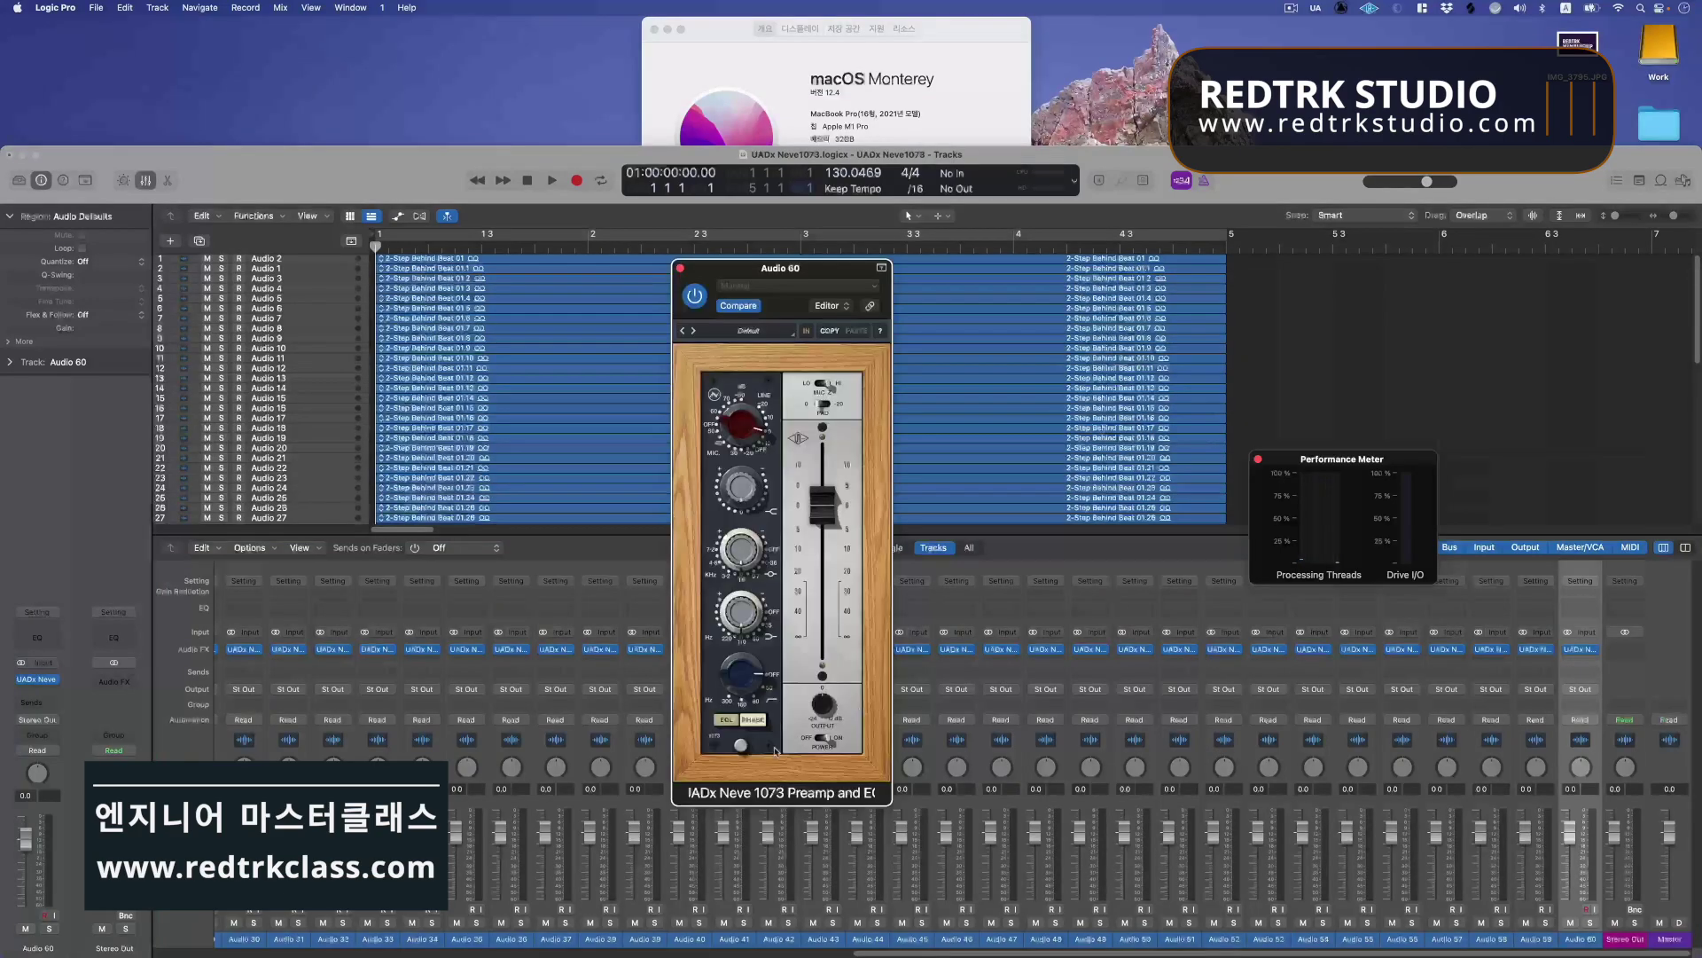
left_click(680, 268)
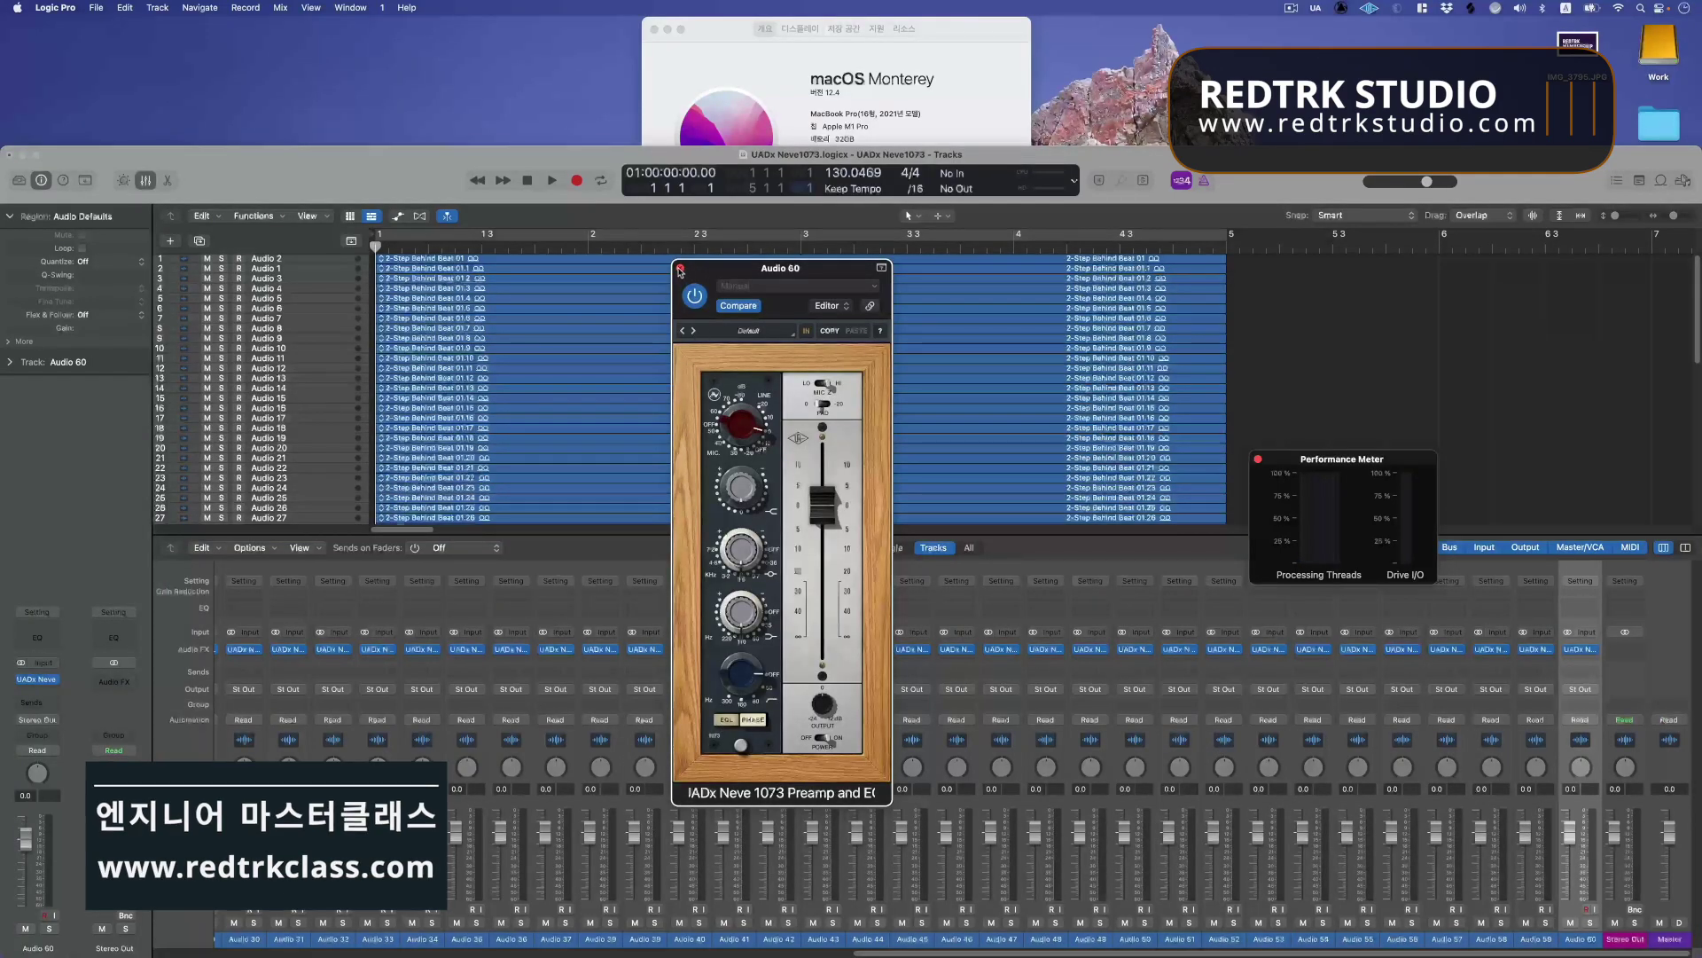
scroll(992, 691, "left", 10)
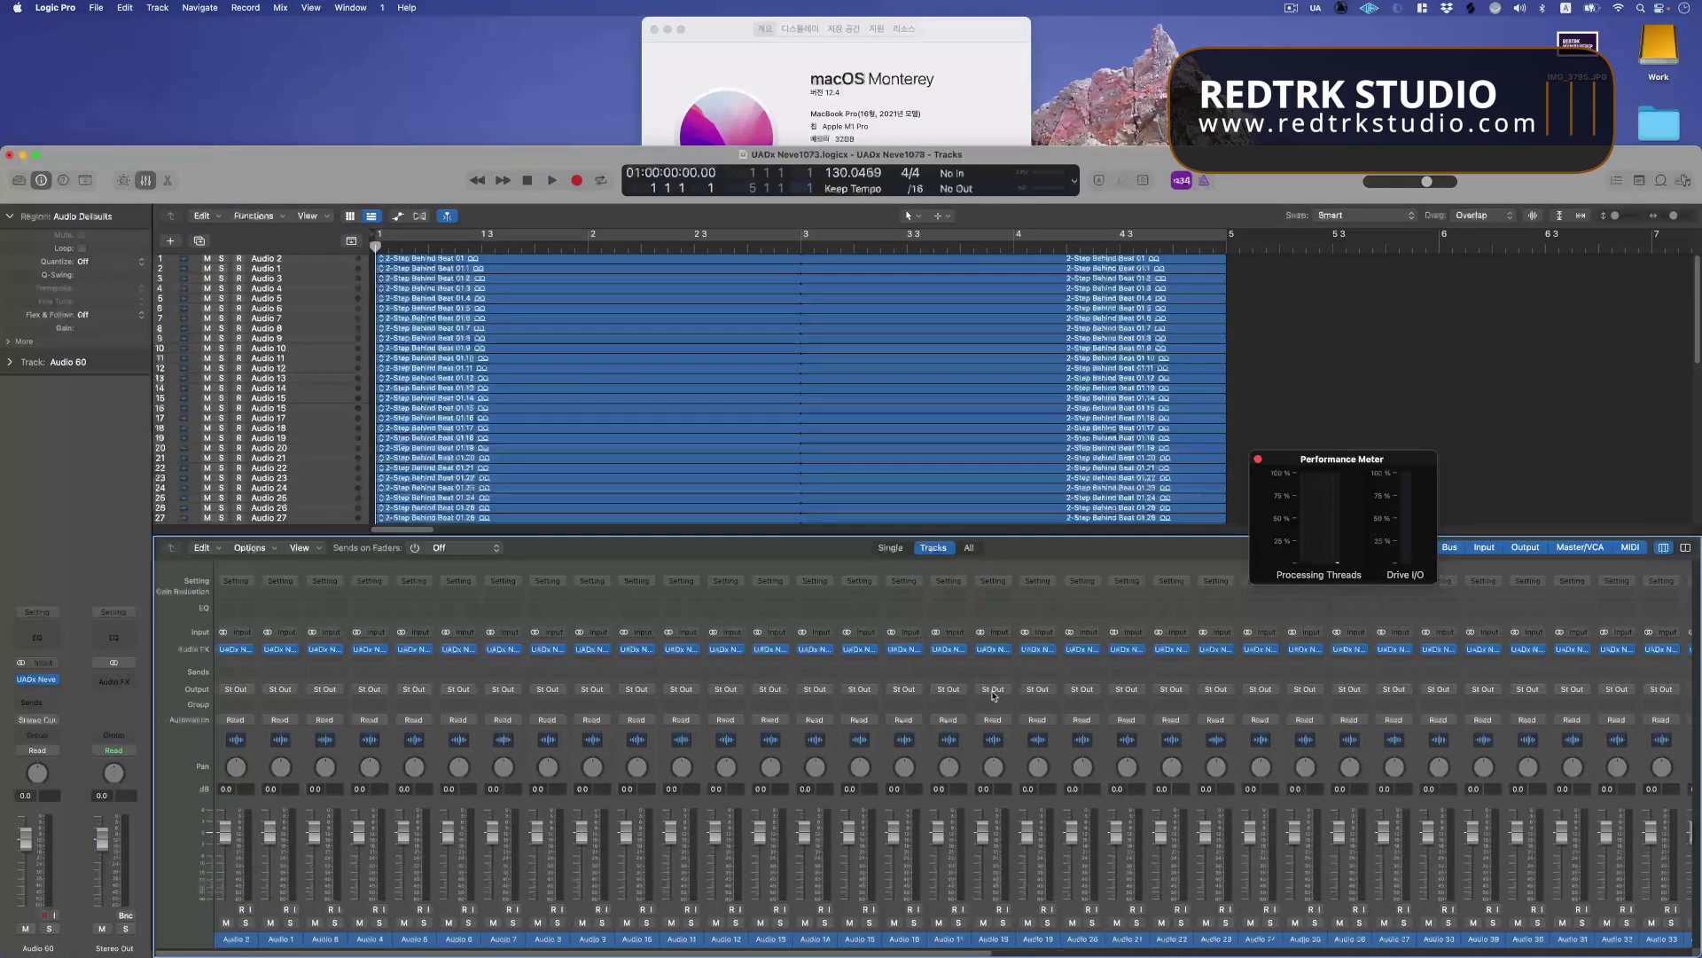
scroll(994, 694, "right", 15)
key("x")
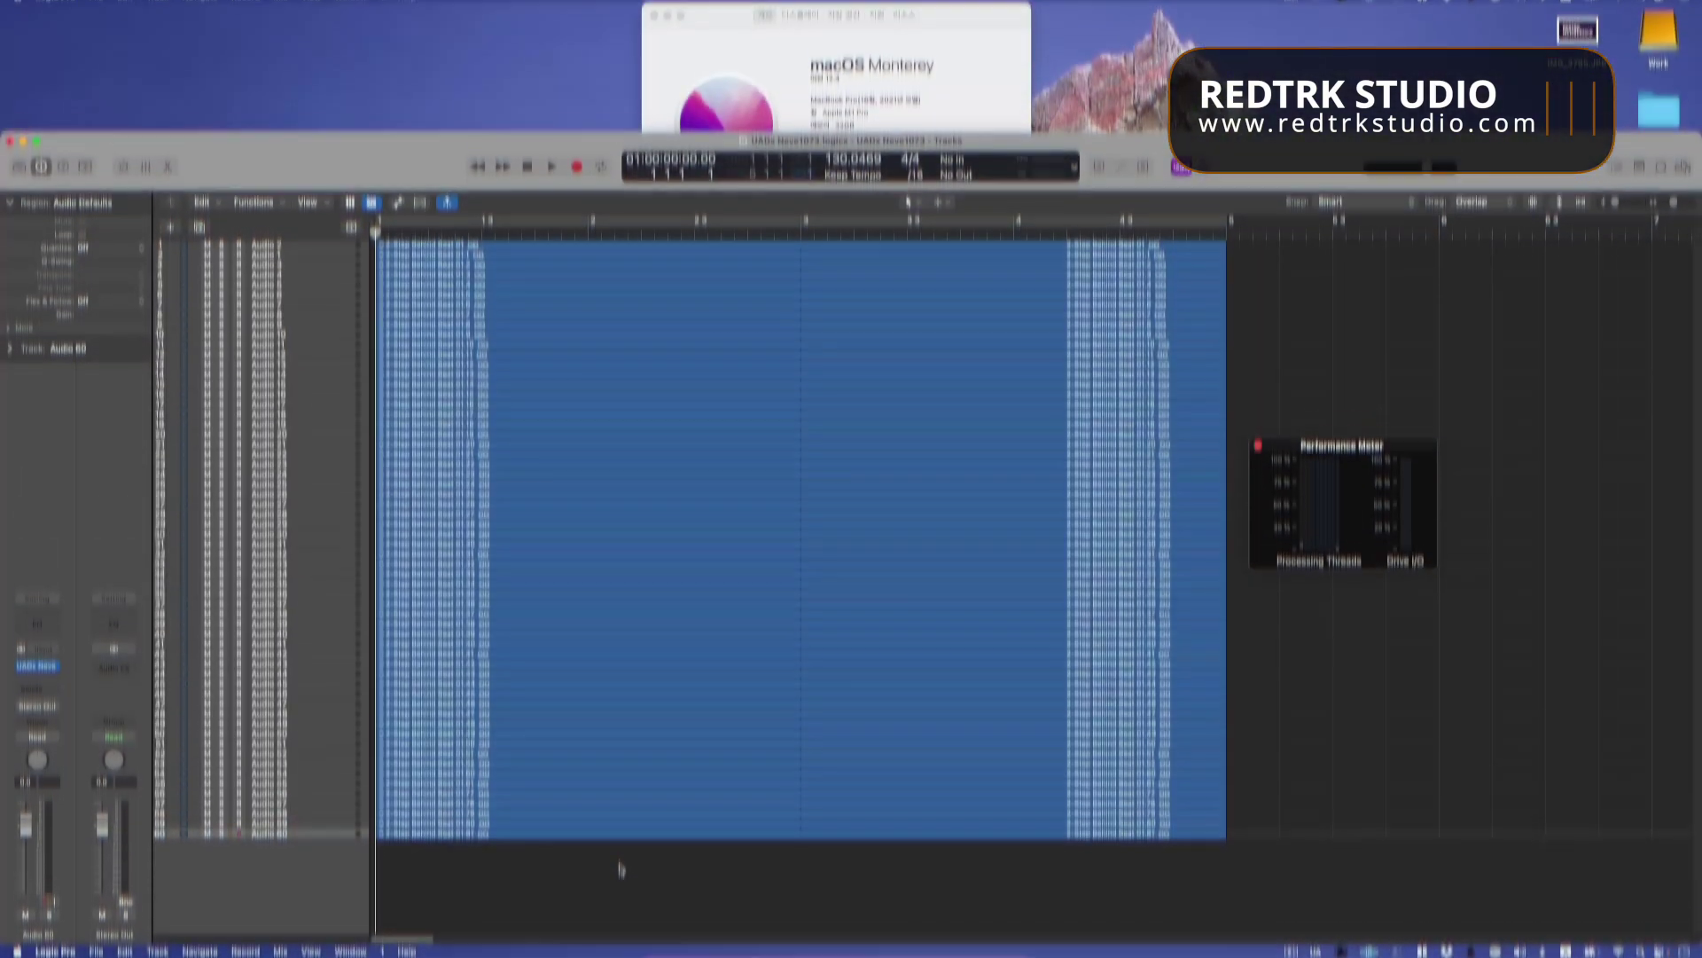
Step: Duplicate the last Neve 1073 track until the project has 65 tracks, test-playing the project along the way
key("space")
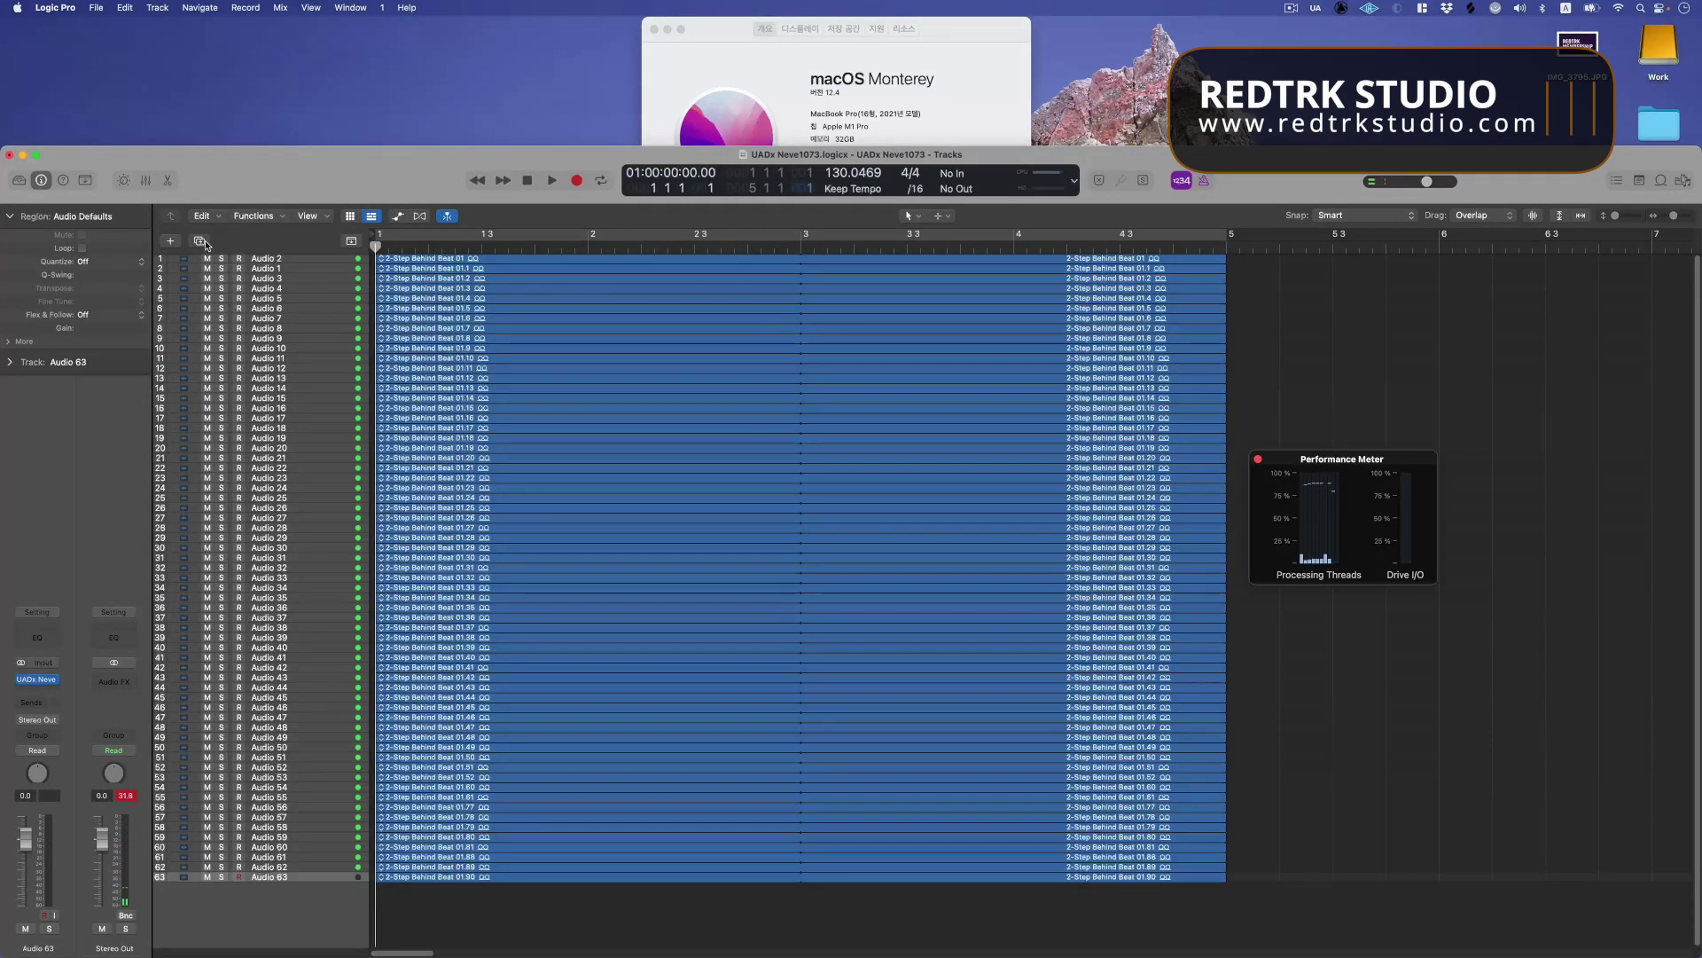
key("space")
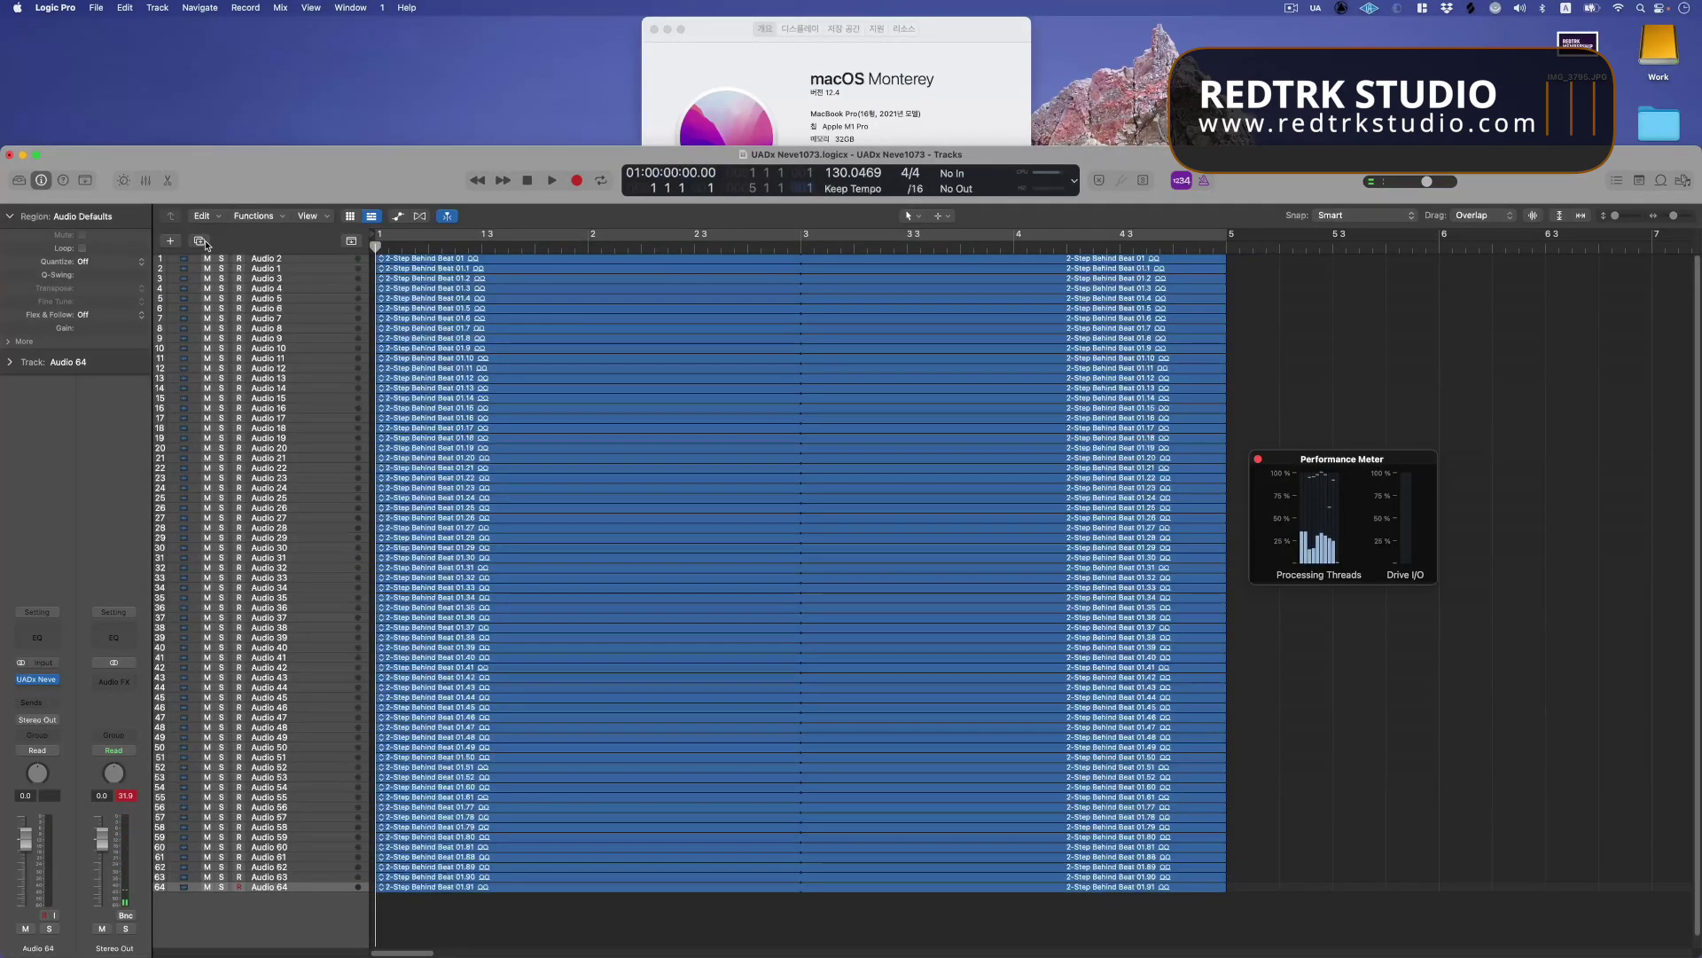
key("space")
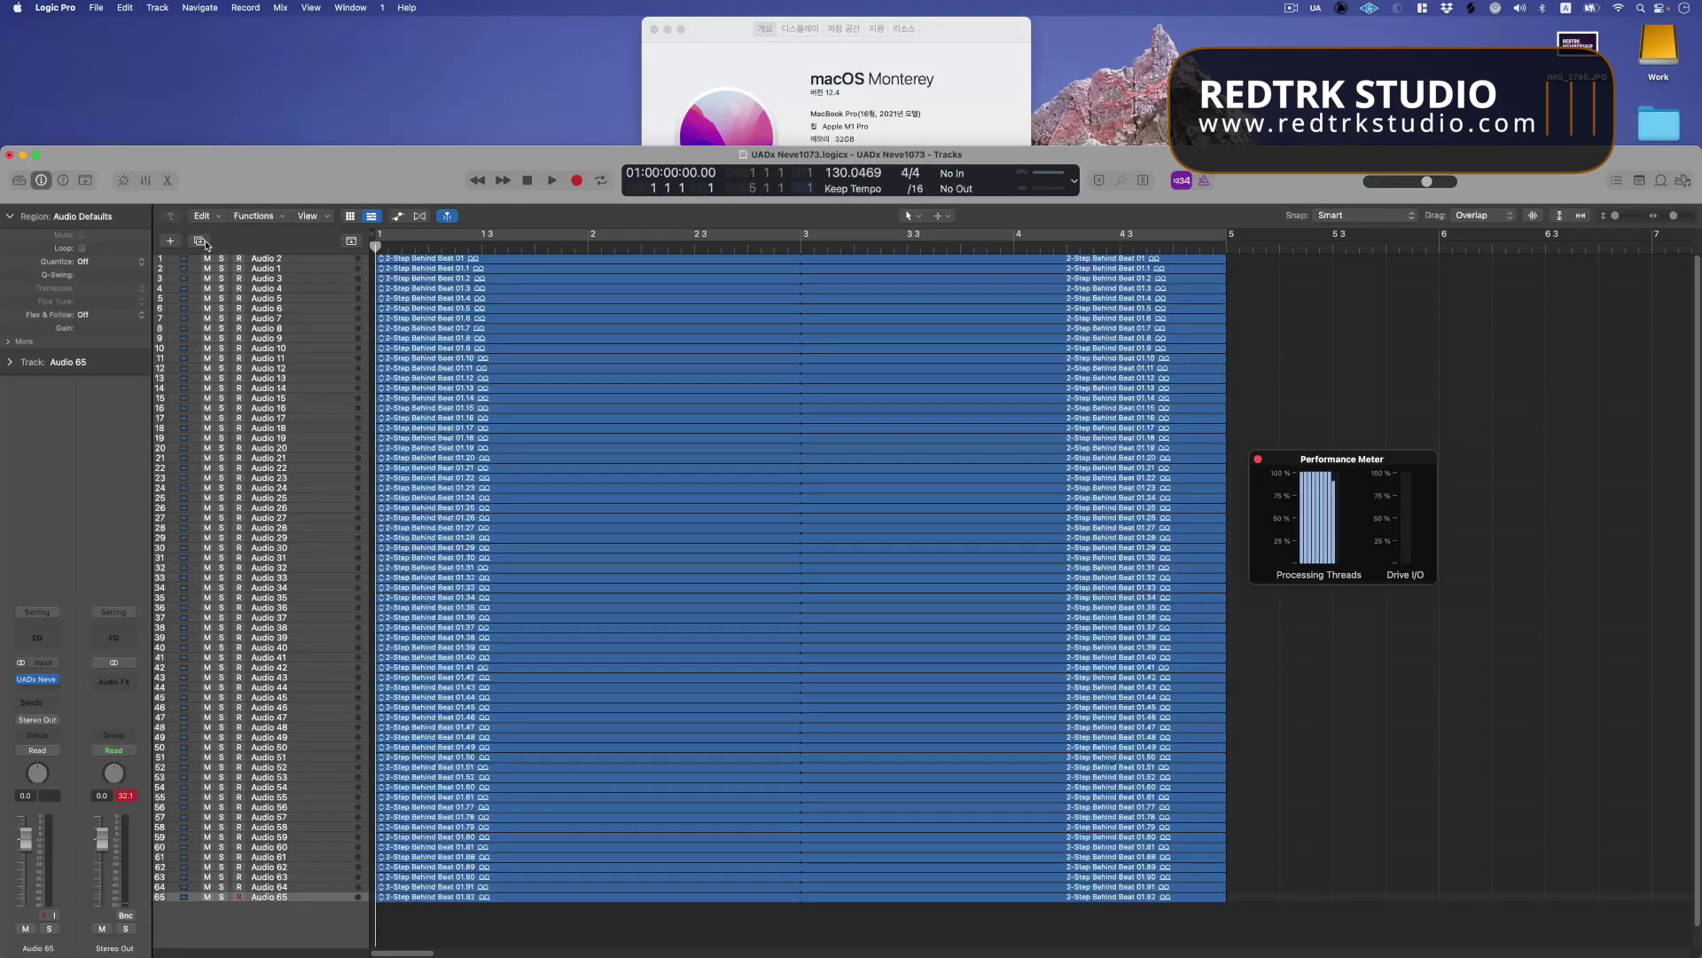
key("space")
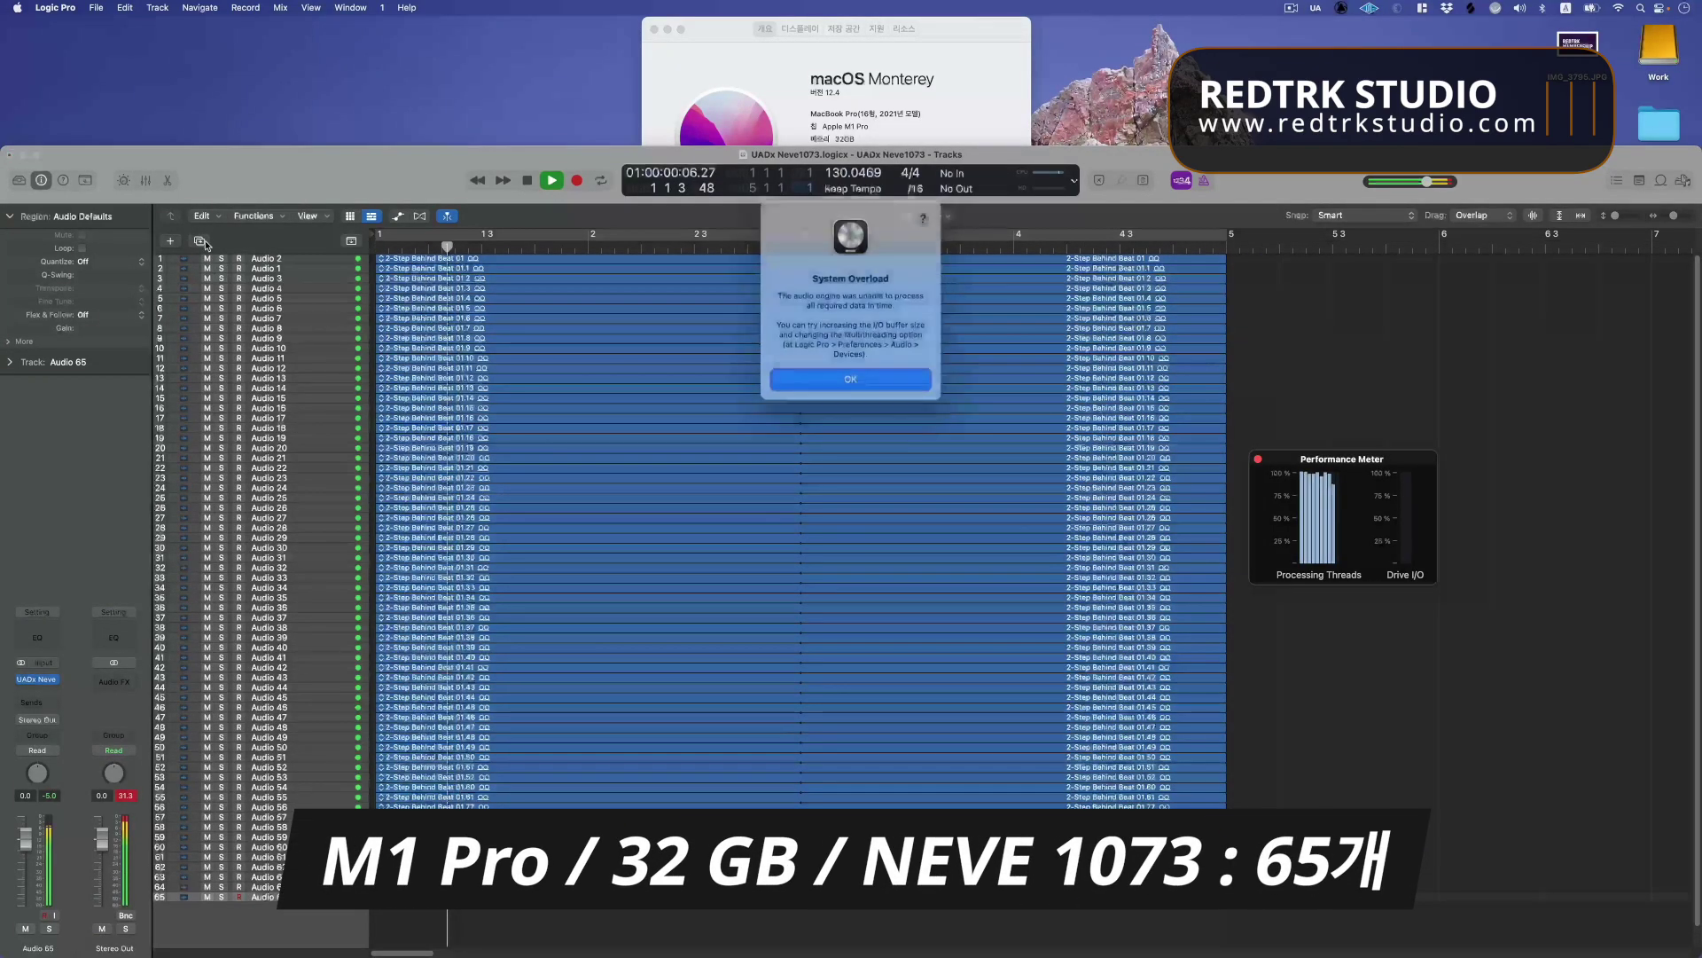
key("Return")
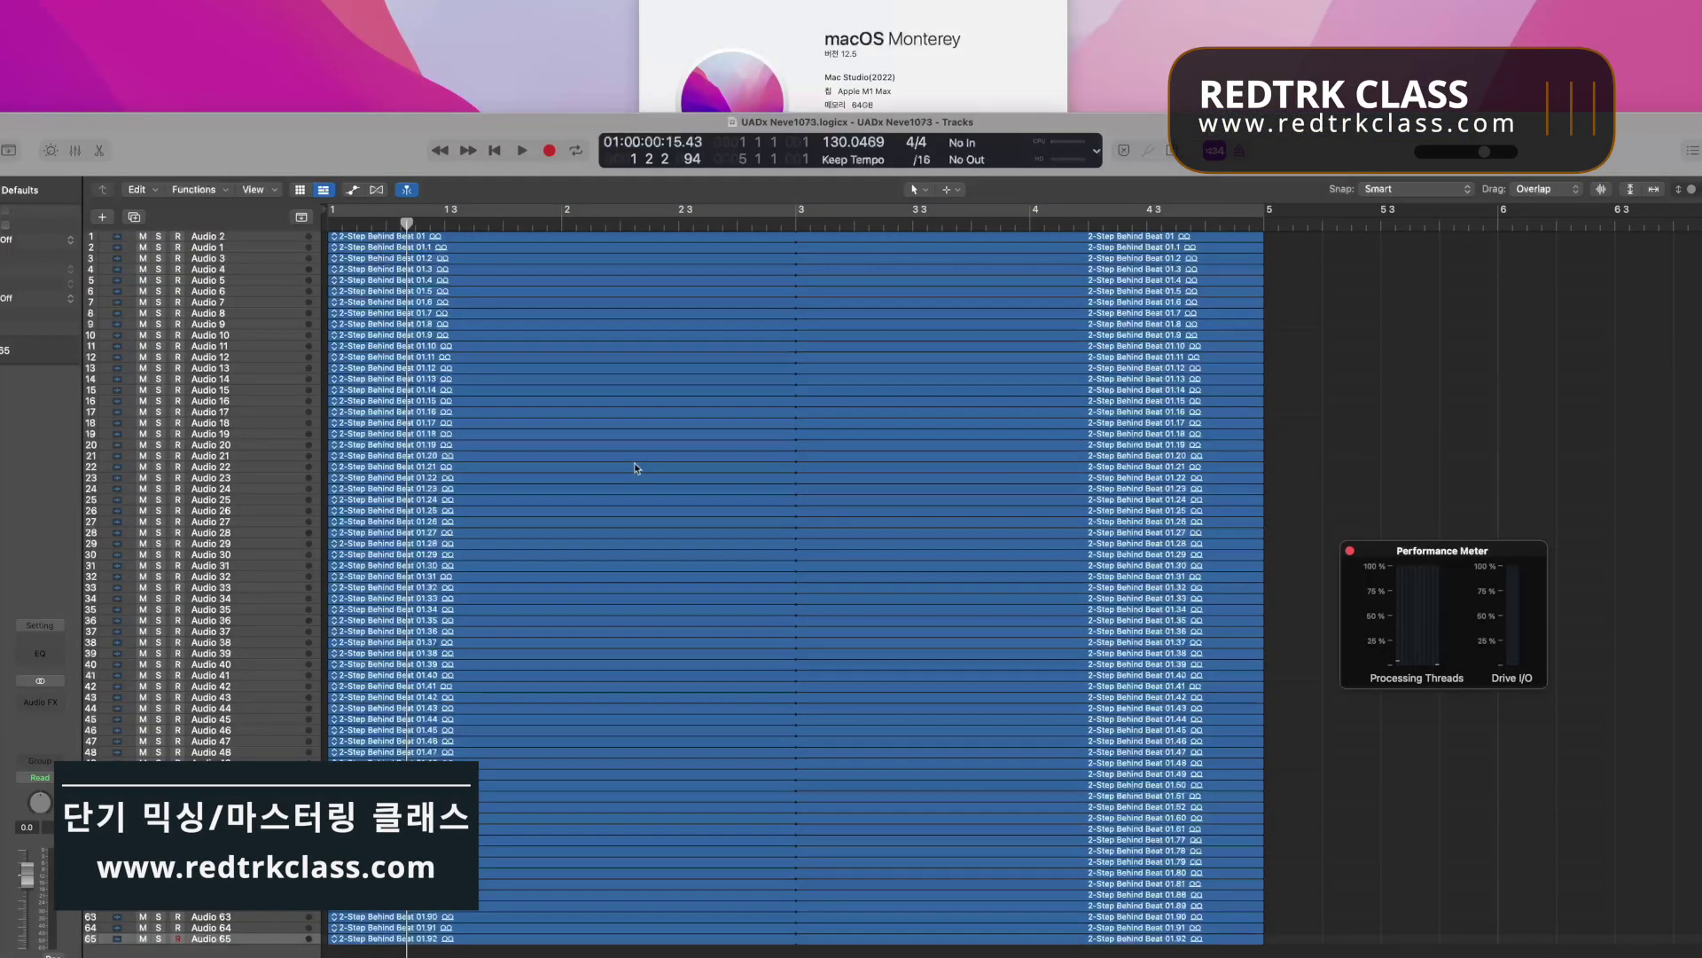
Step: Return the playhead to the start and inspect the Neve 1073 plug-in on the Audio 10 channel in the mixer
key("Return")
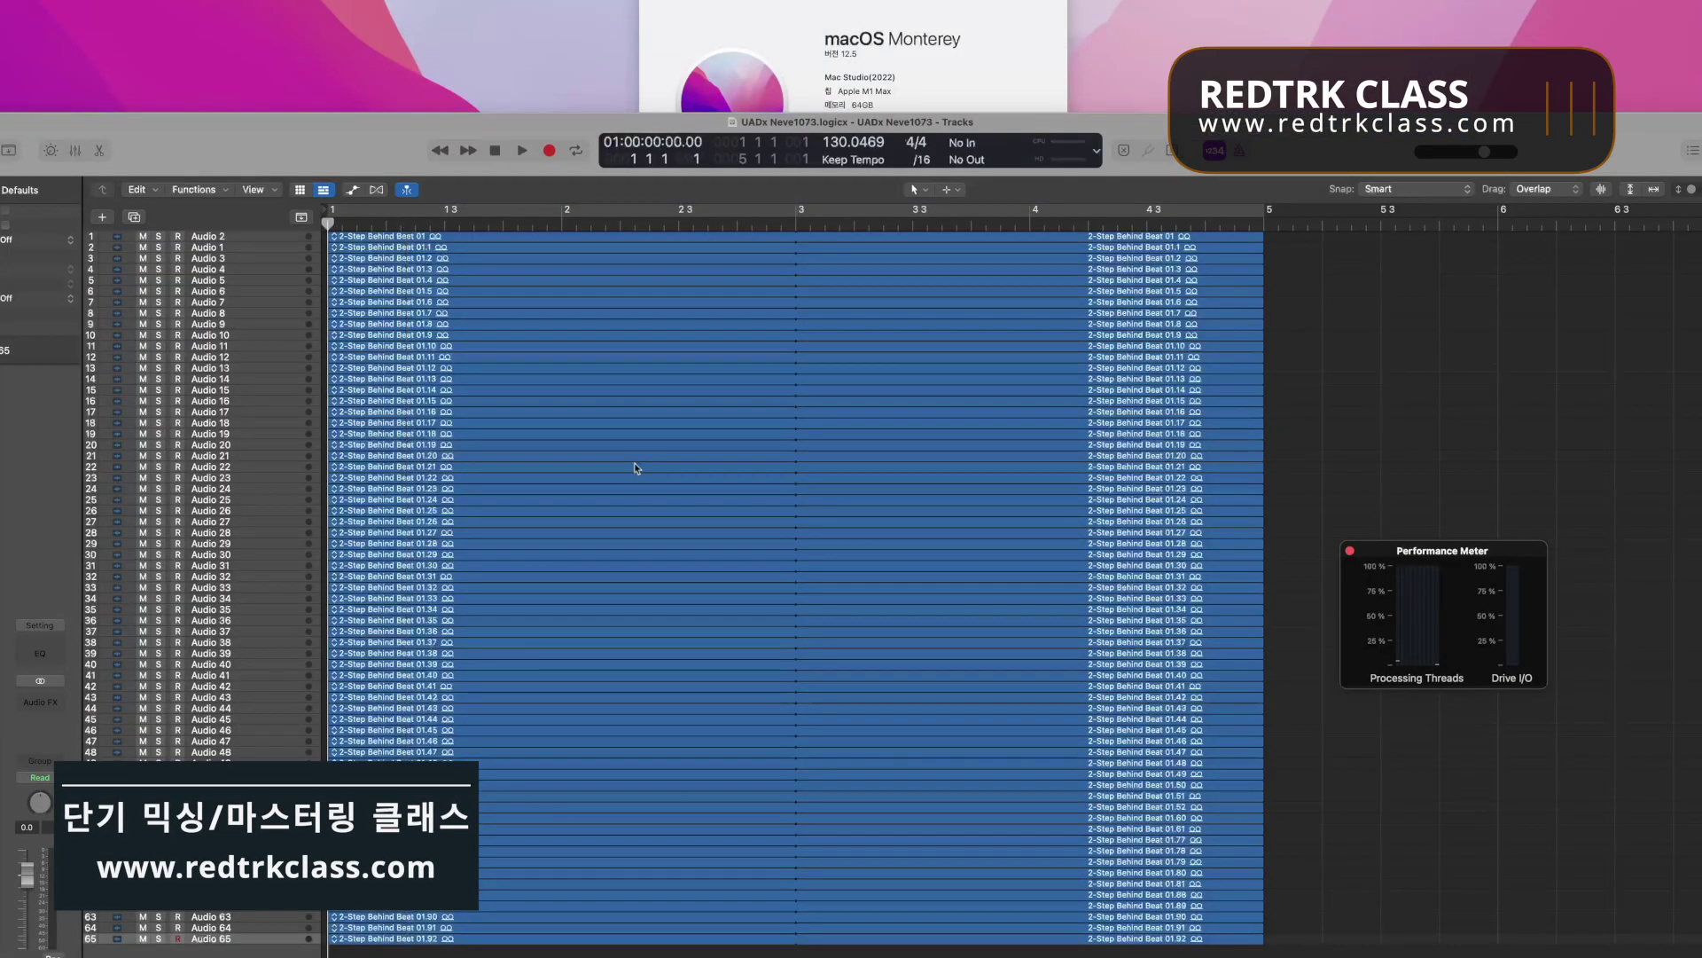
key("x")
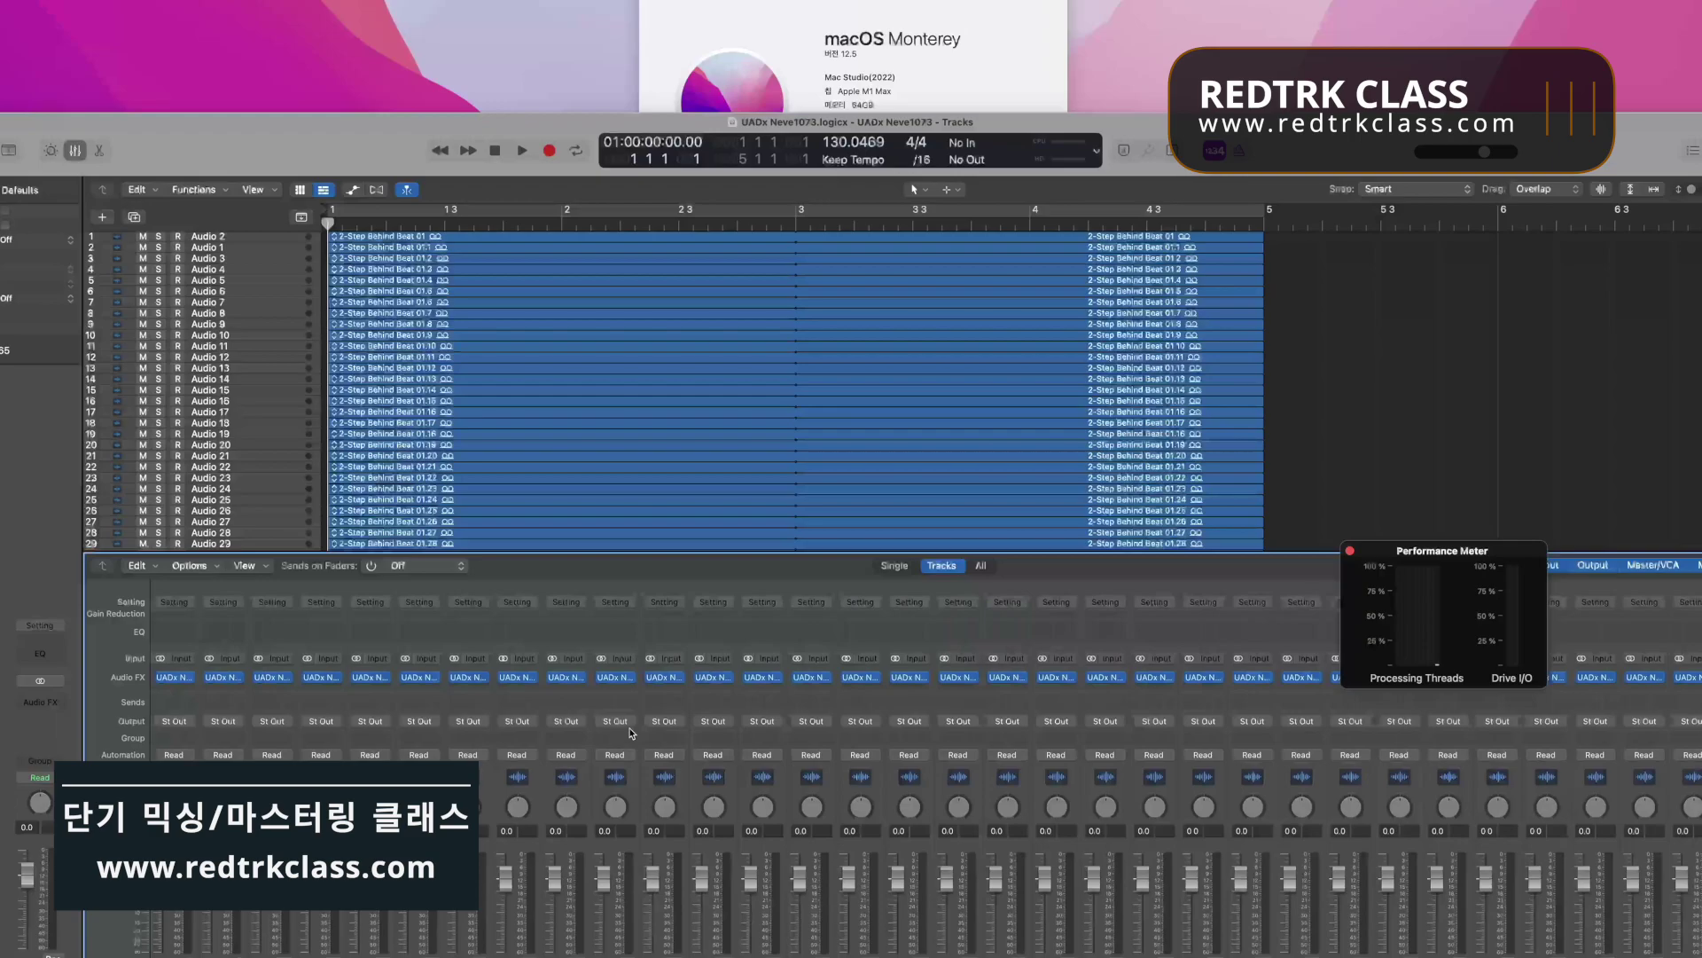
left_click(615, 679)
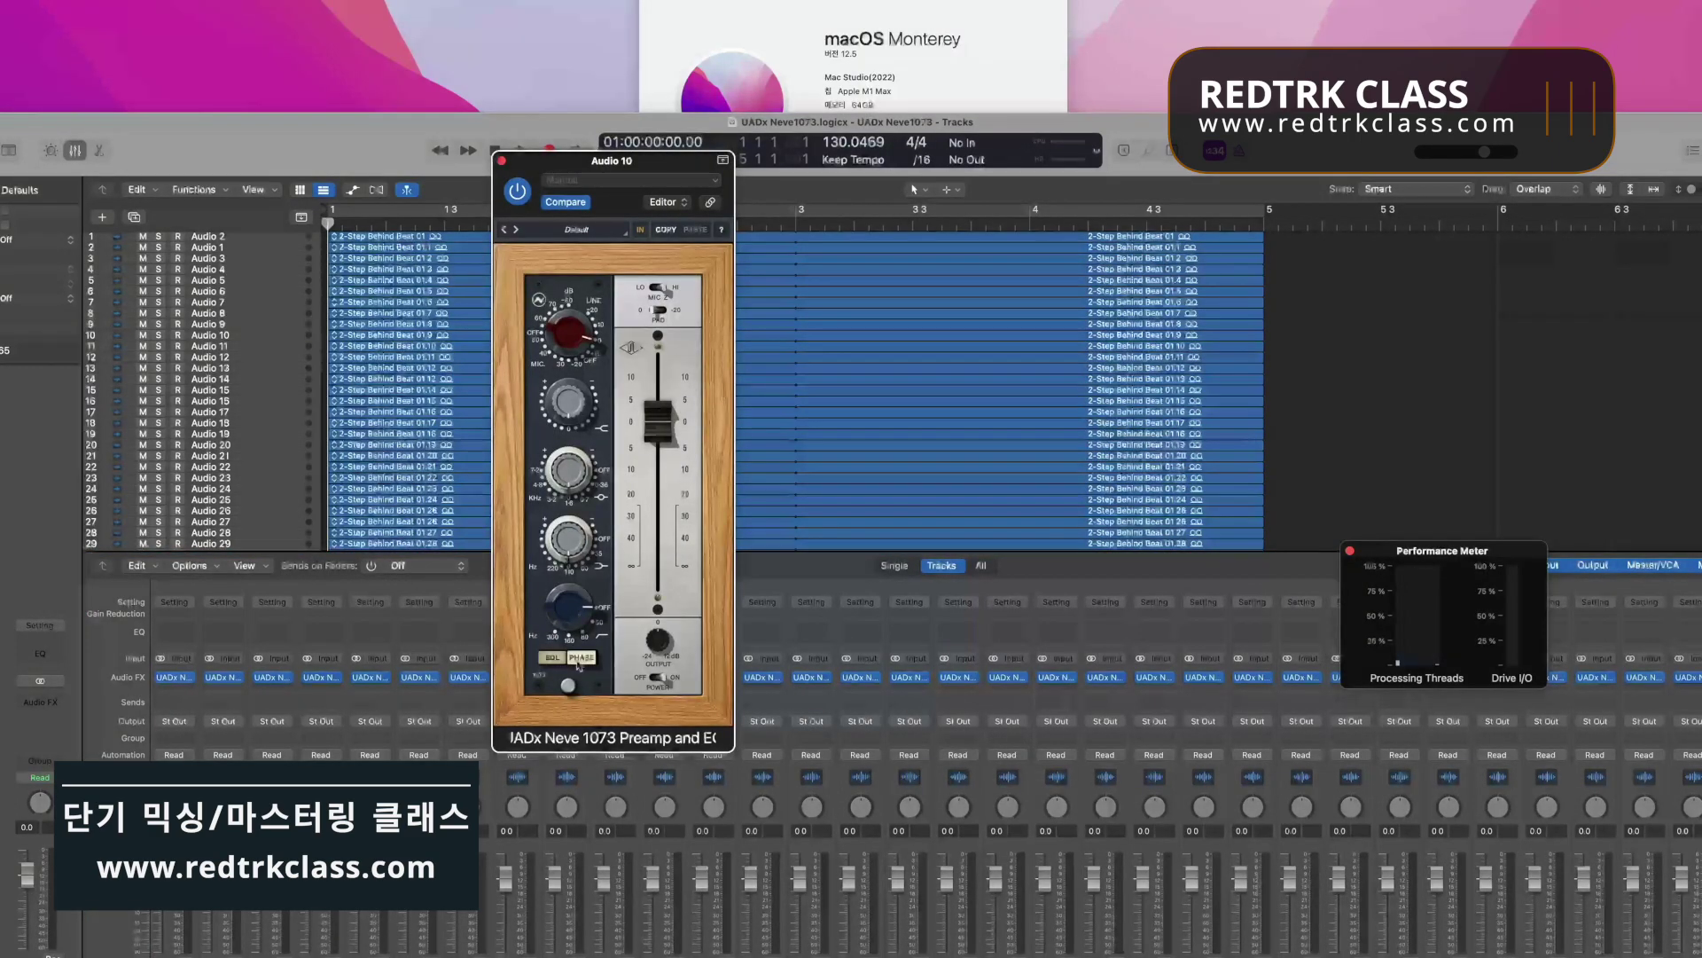
left_click(501, 161)
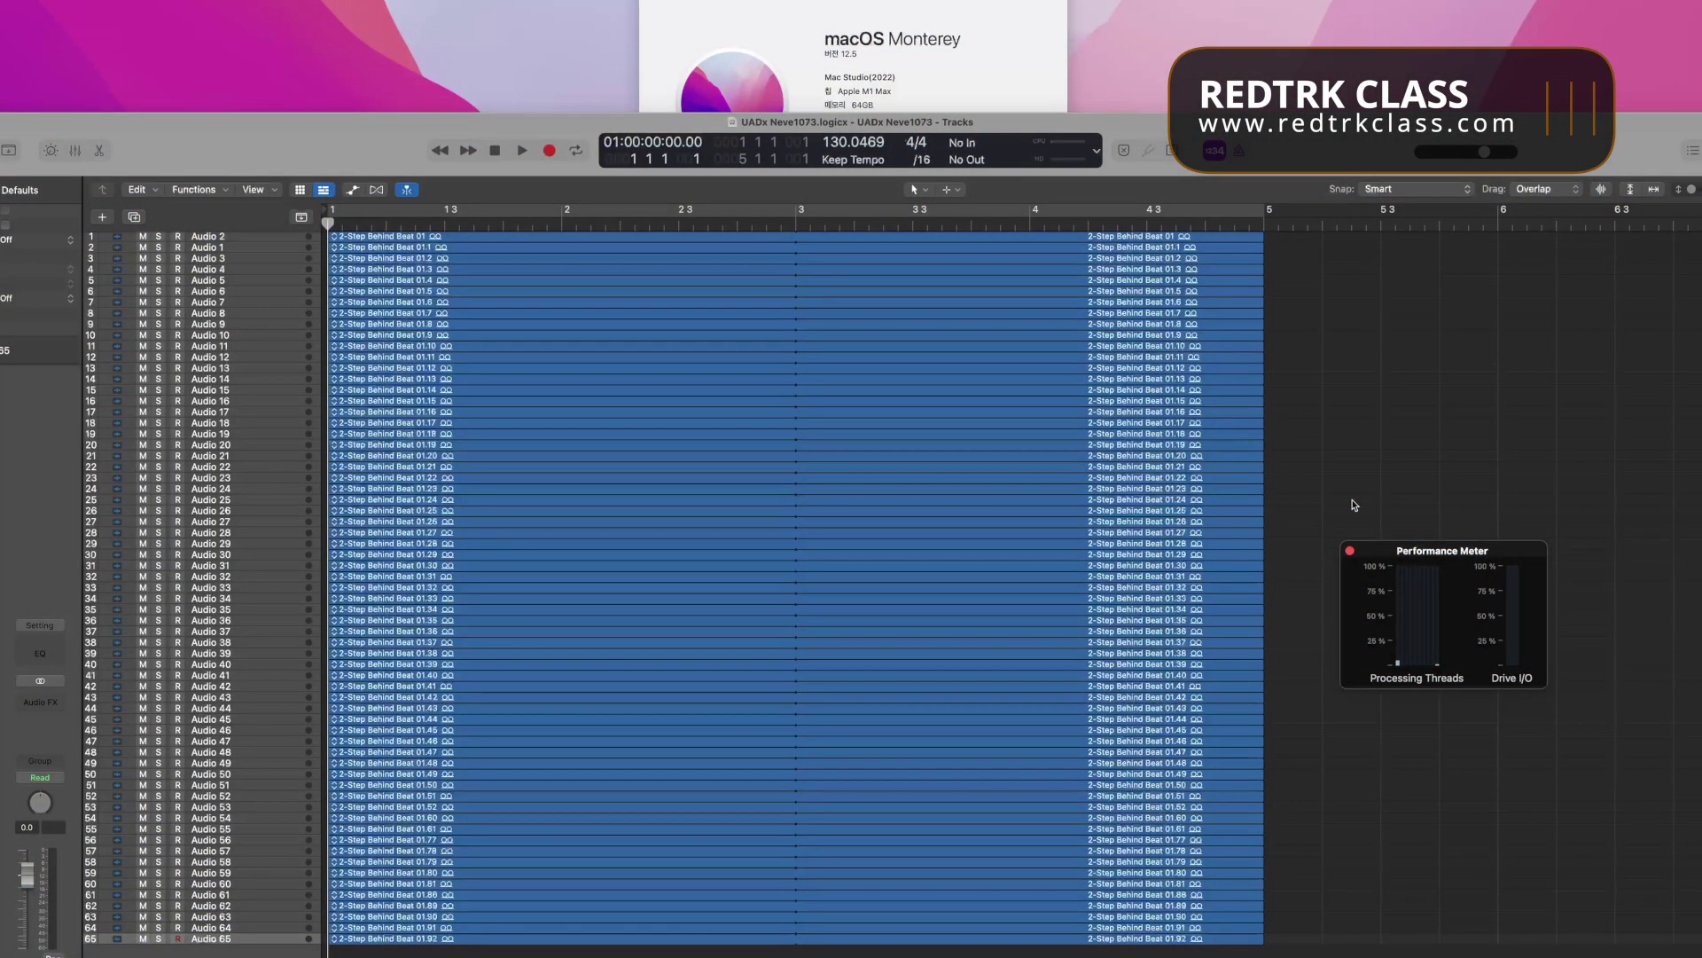
Step: Test-play the Neve 1073 project while duplicating its last track until there are 70 tracks
key("space")
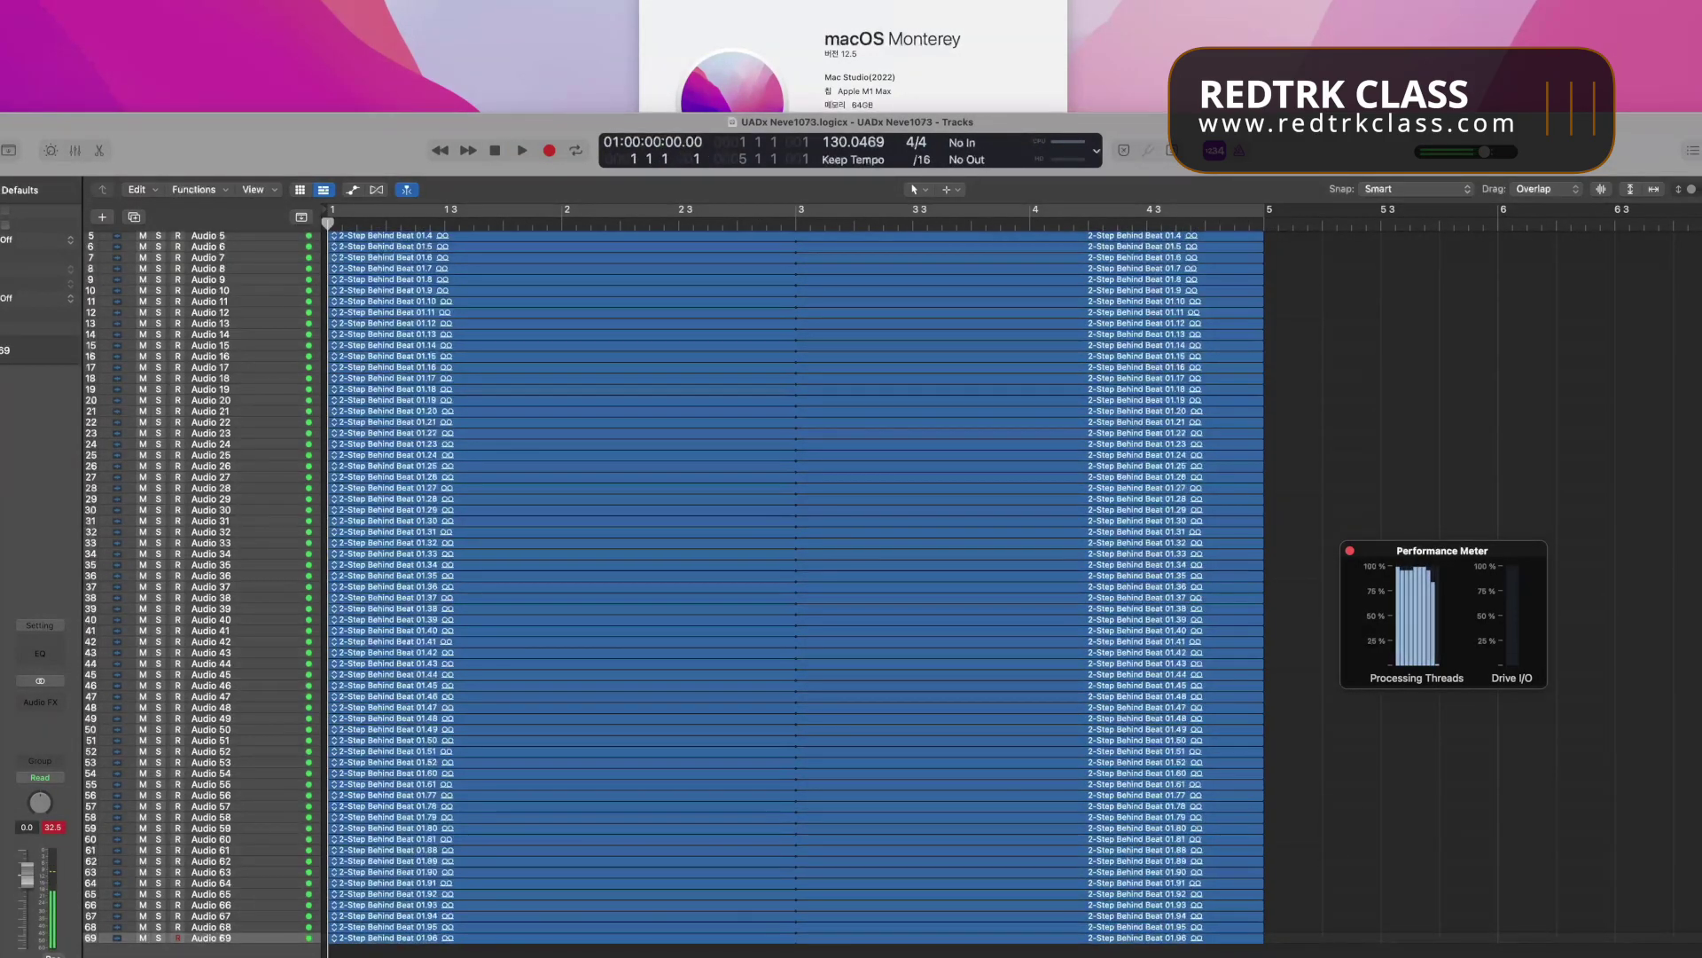
key("space")
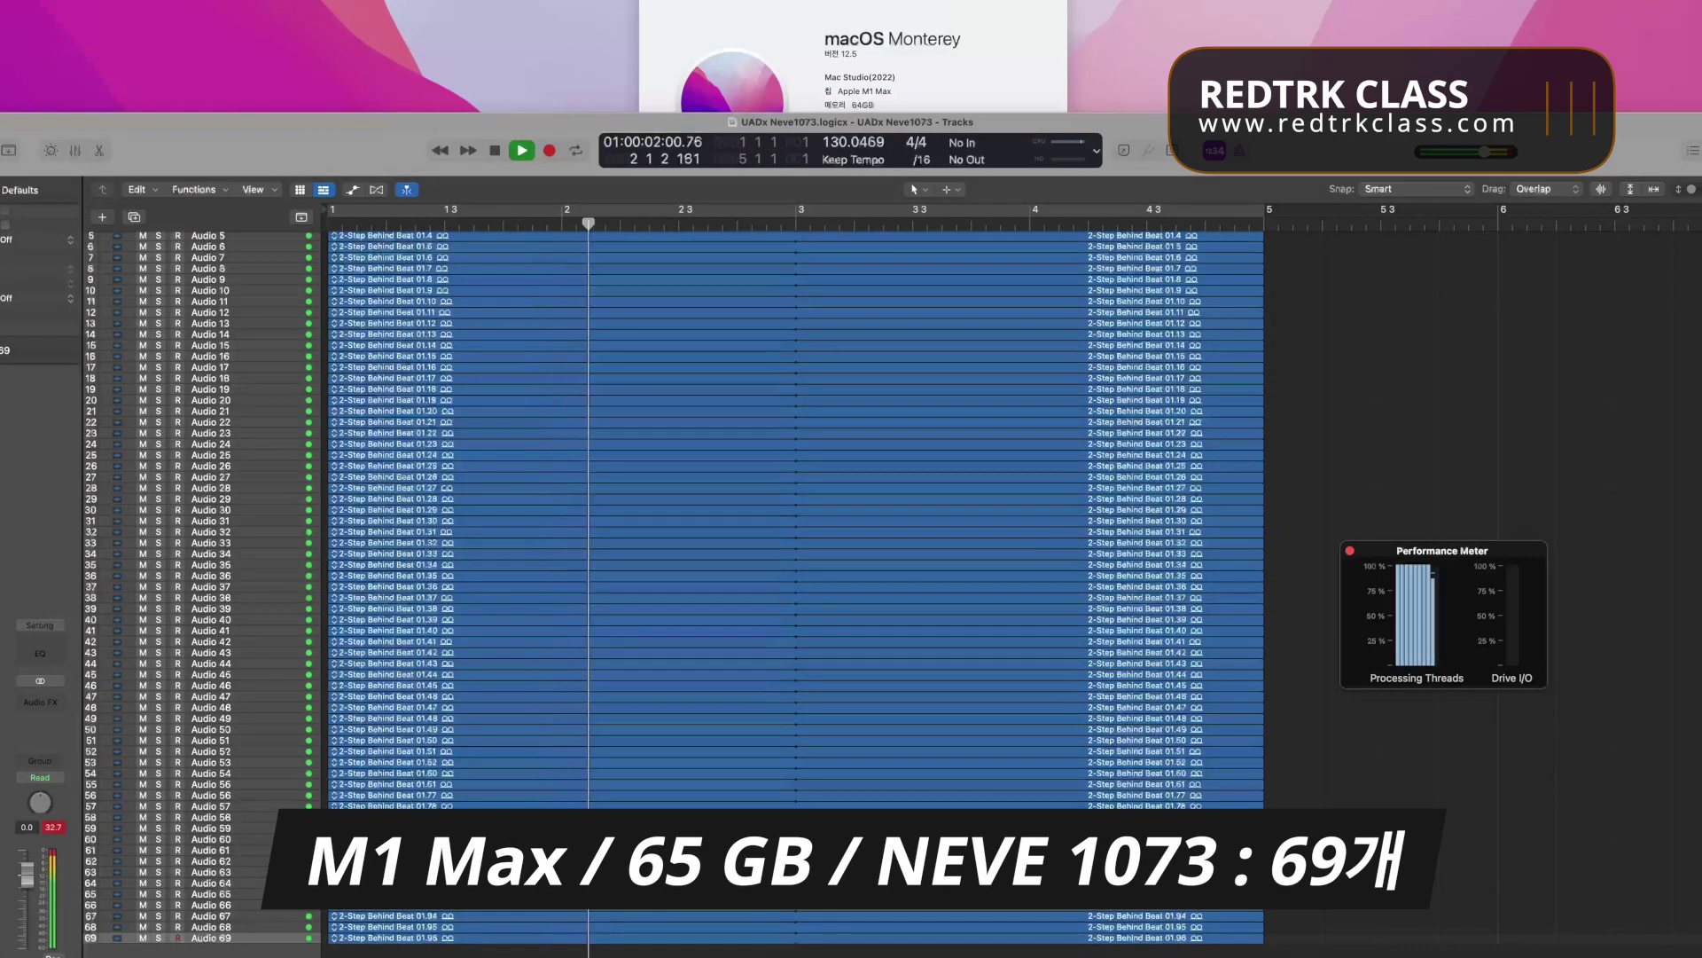
key("space")
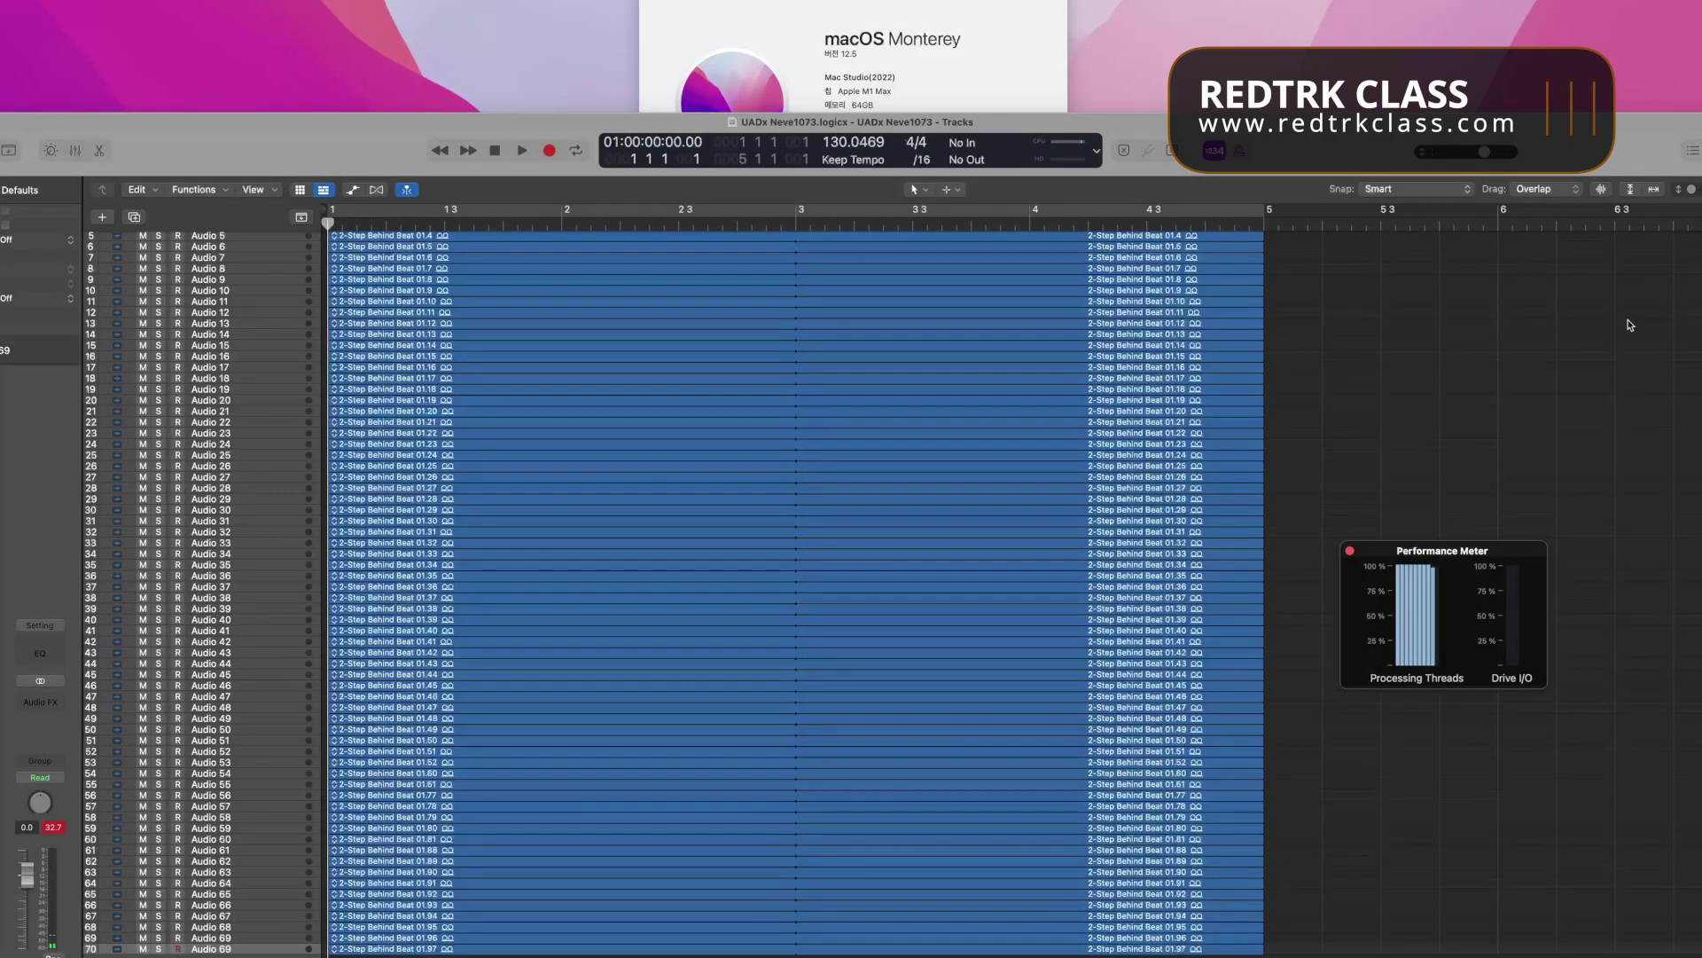
key("space")
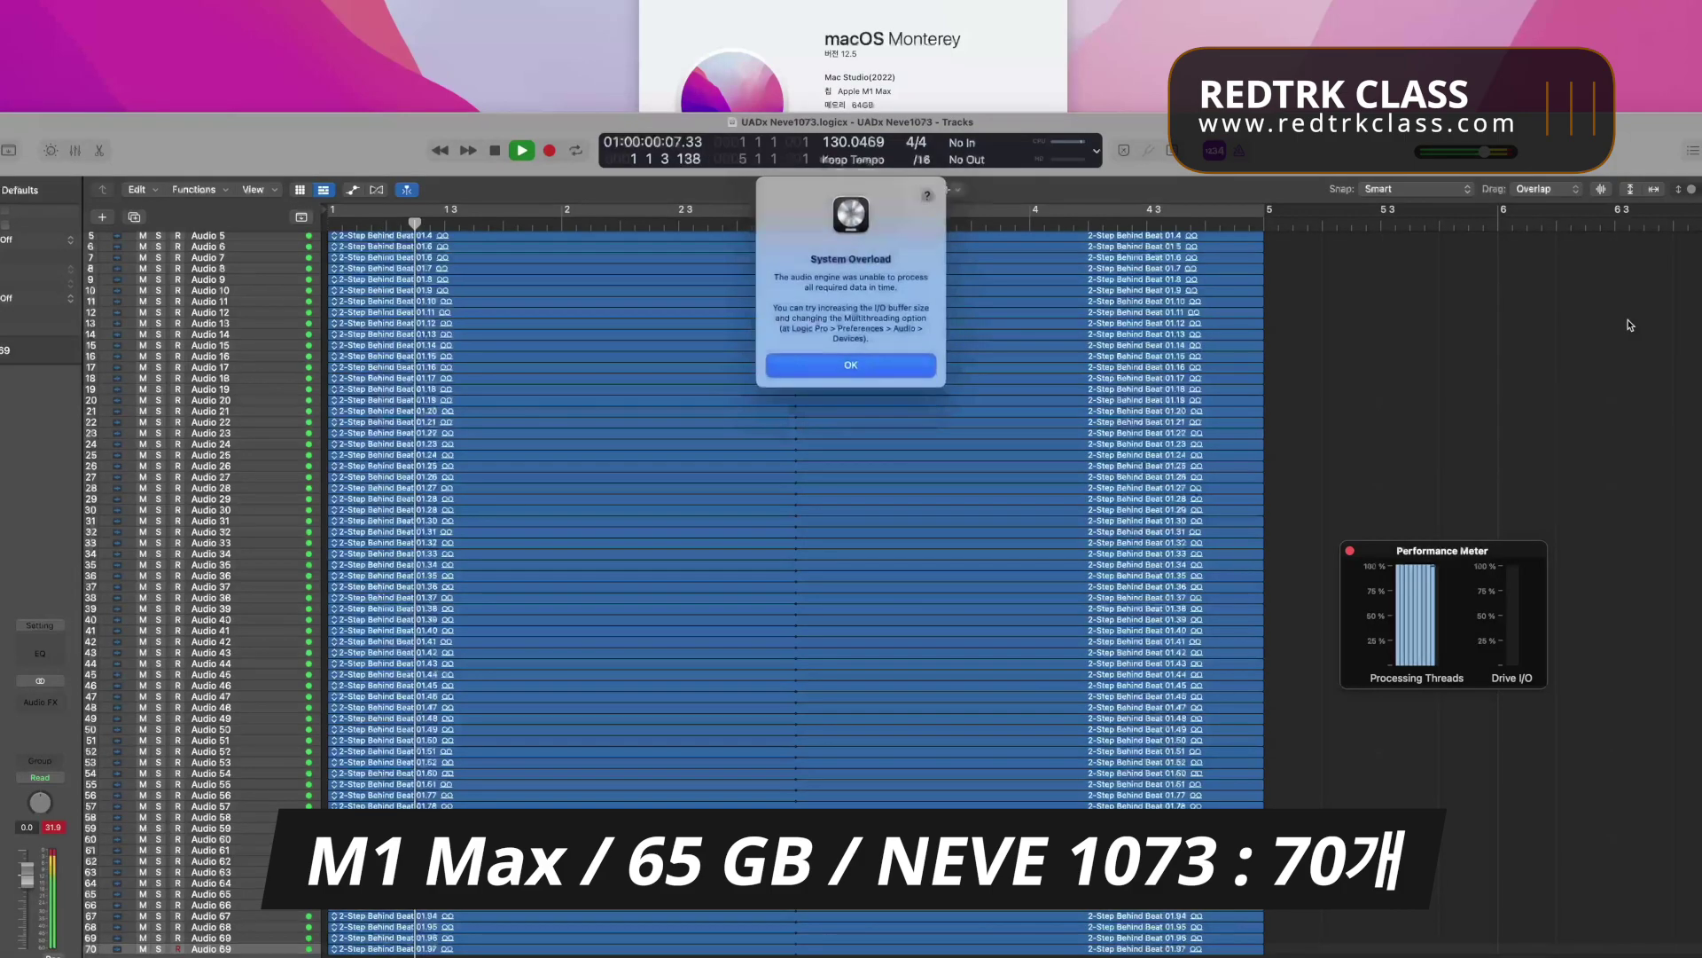
key("Return")
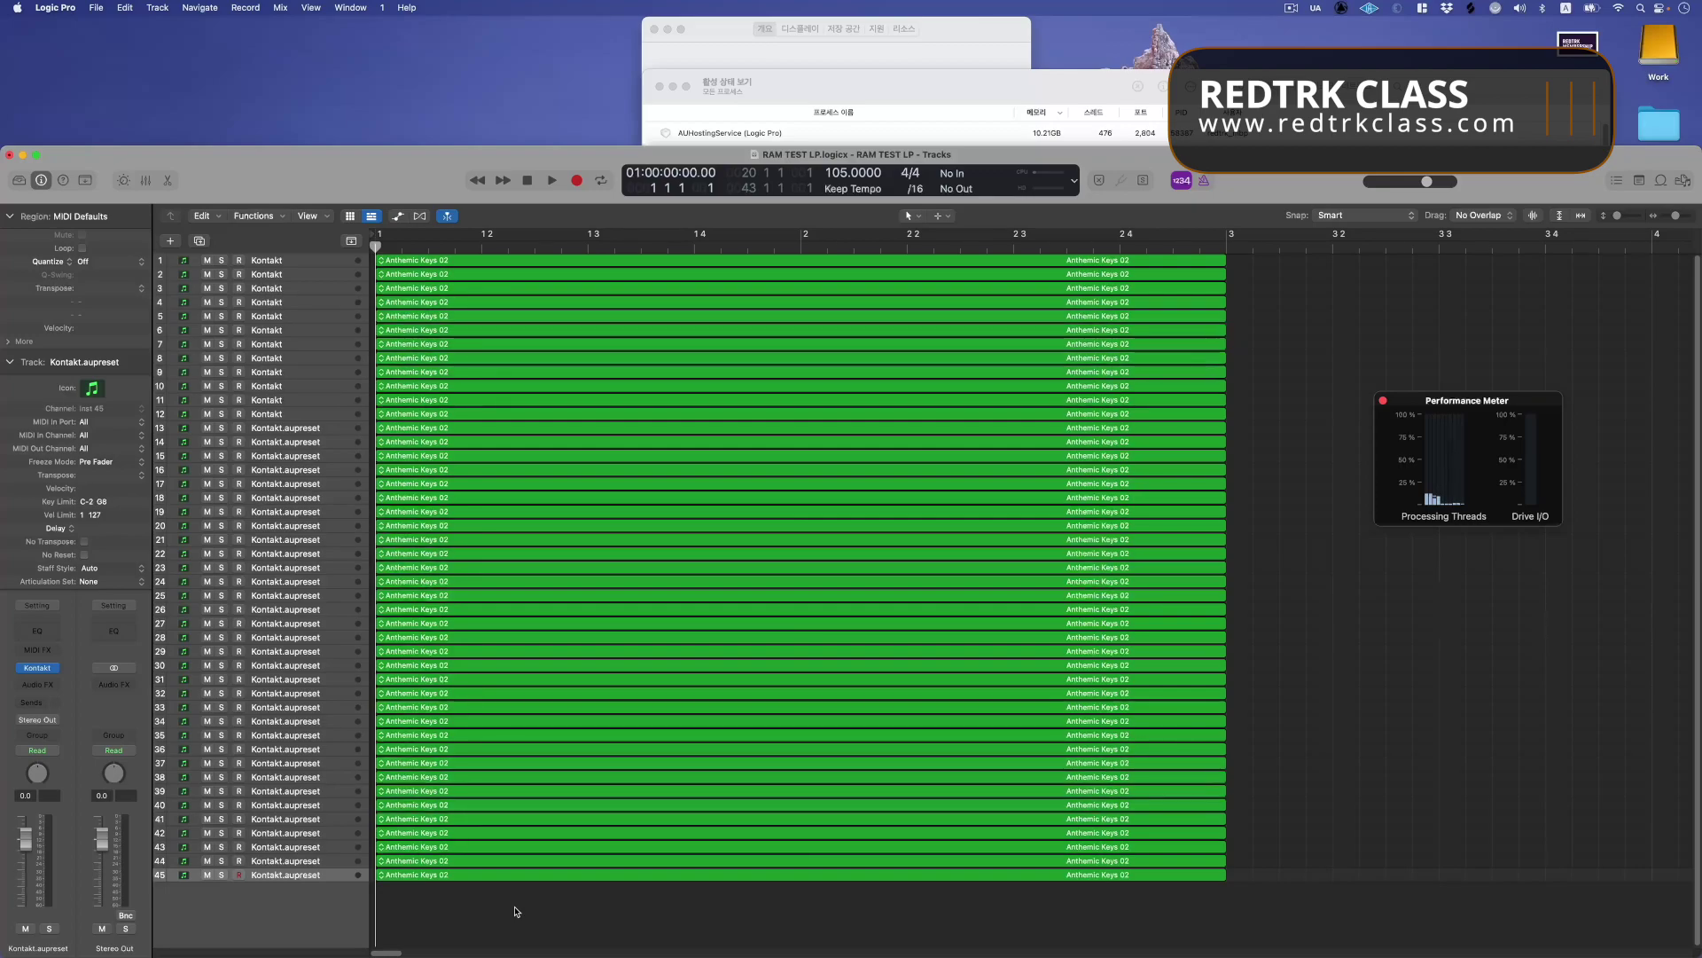
Step: Open the Kontakt instrument on the last track of the RAM TEST LP project, view its Straylight patch and close it
key("v")
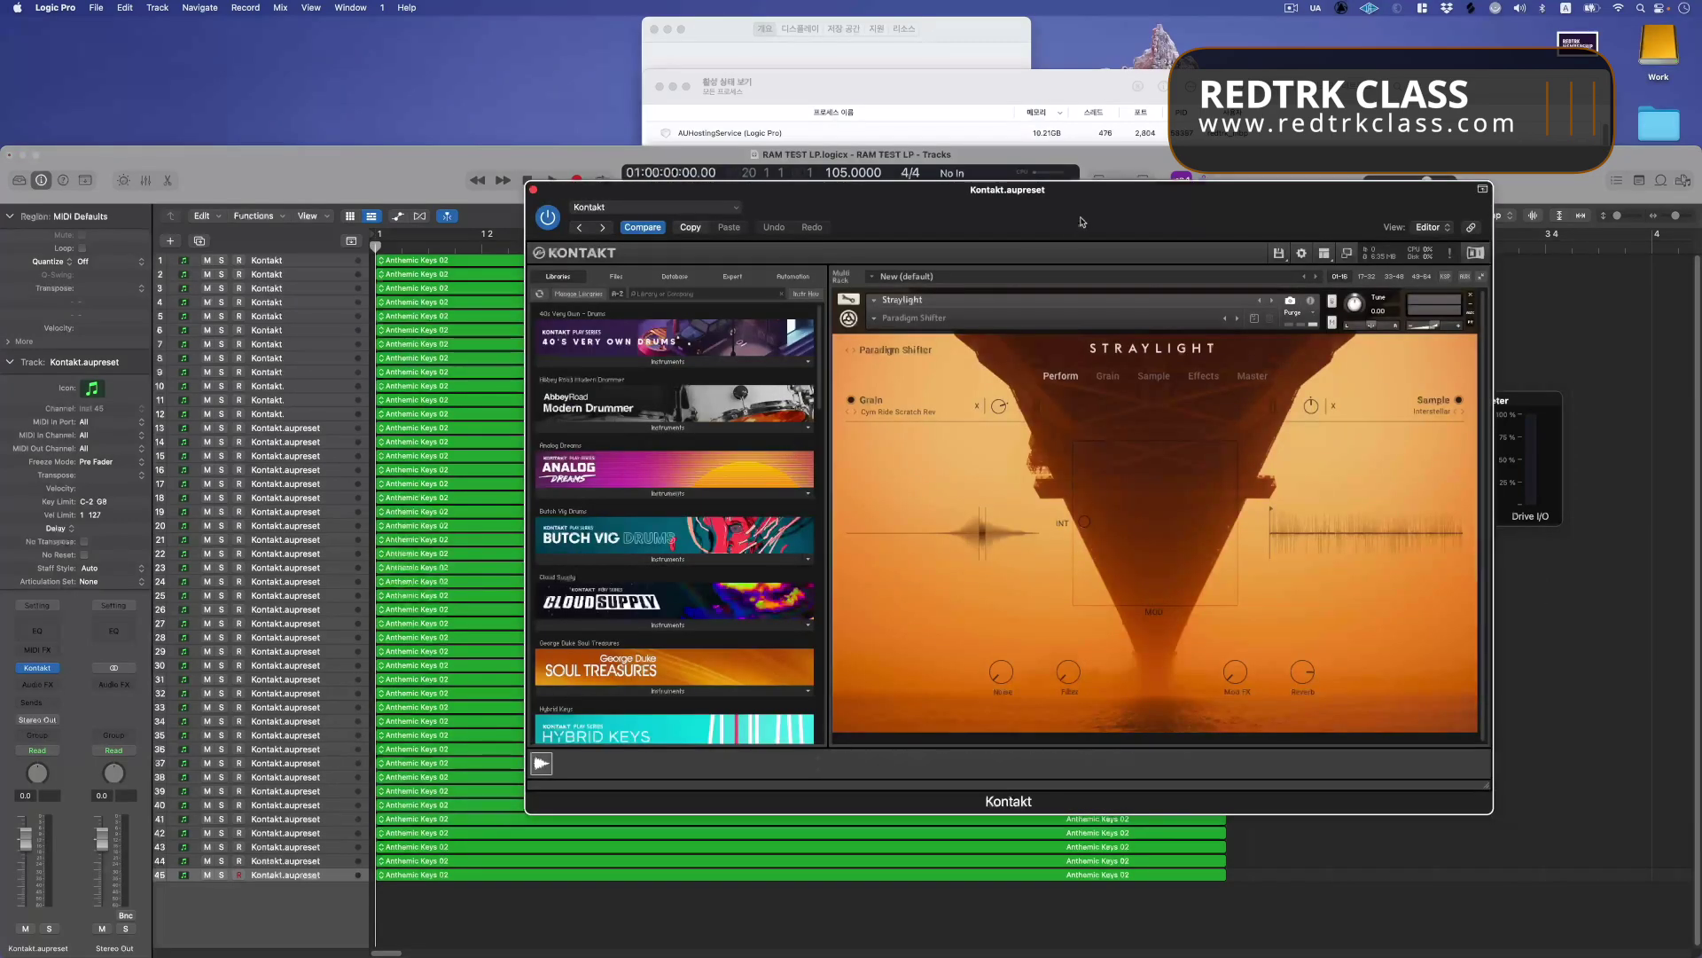
left_click_drag(1075, 227, 955, 244)
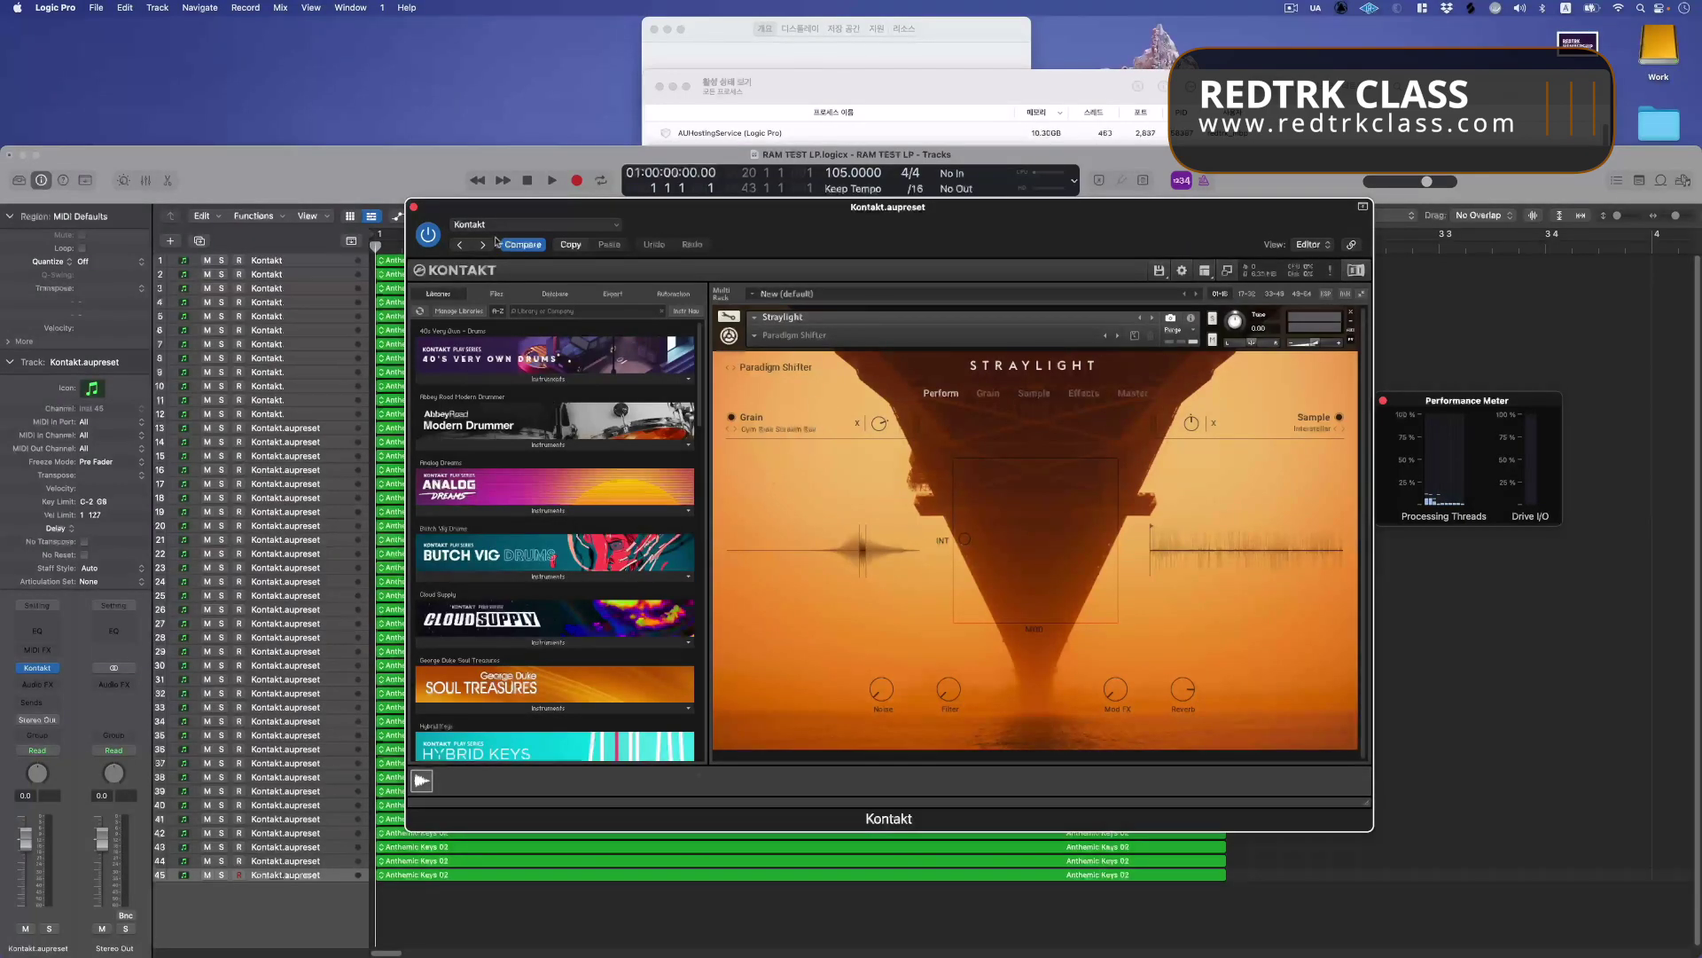
left_click(413, 208)
Step: View the notes of the Anthemic Keys 02 region on track 45 in the Piano Roll, then close the editor
double_click(532, 874)
scroll(532, 881, "down", 3)
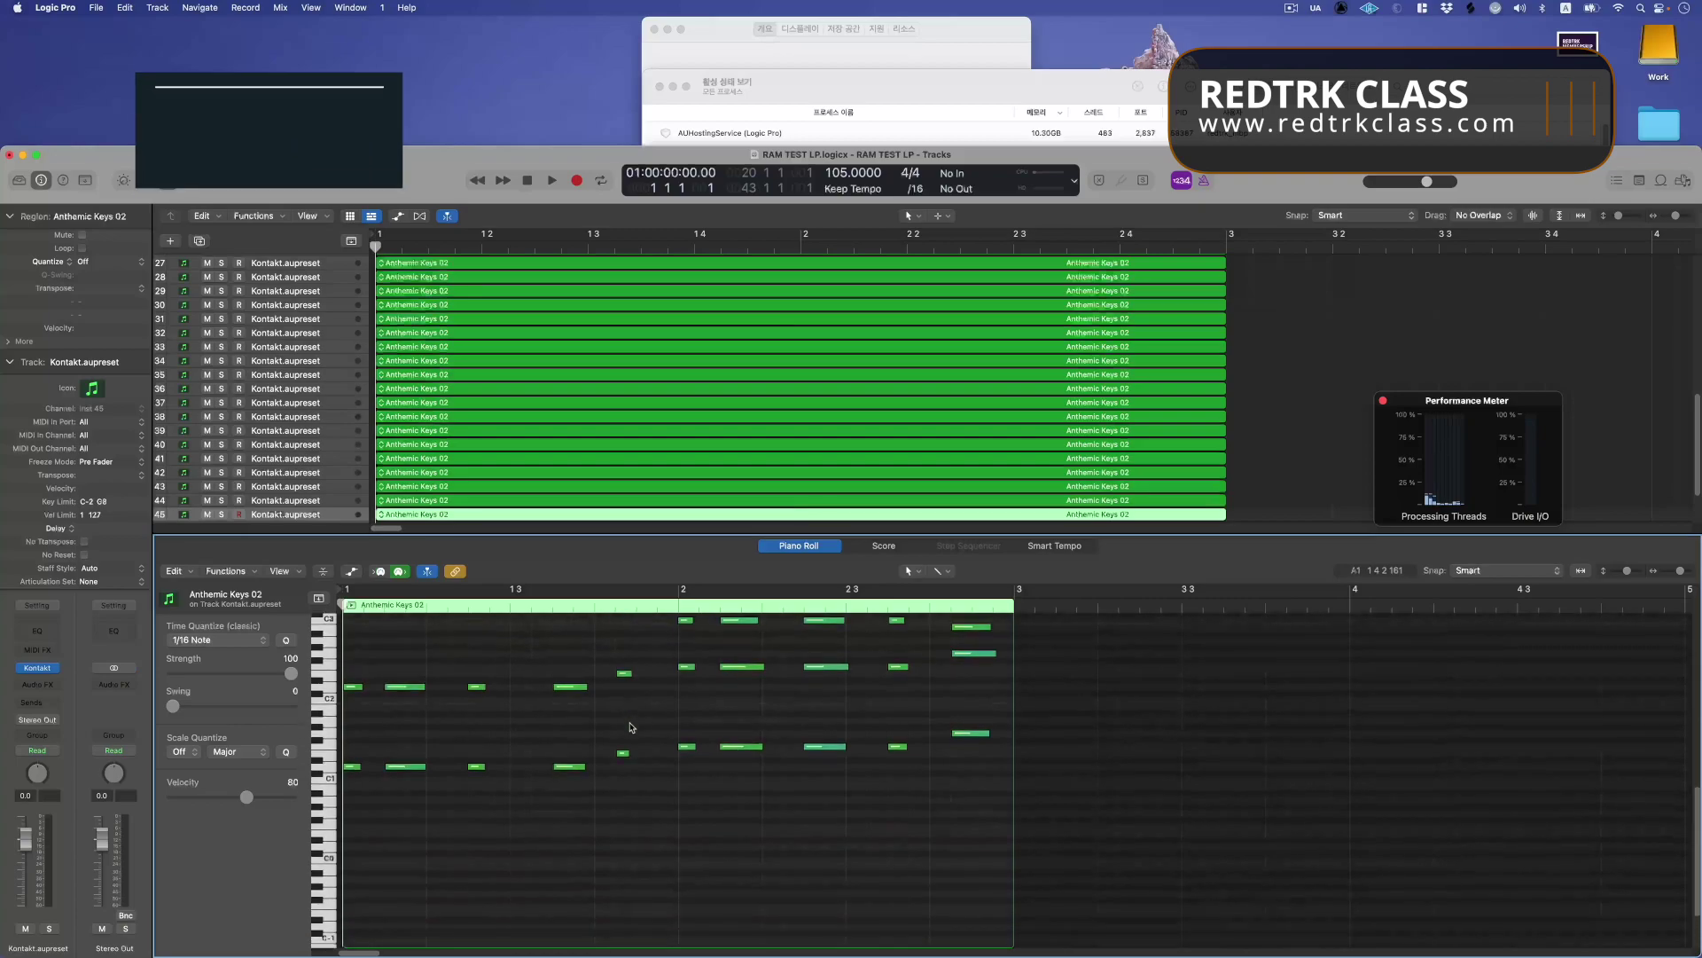
key("p")
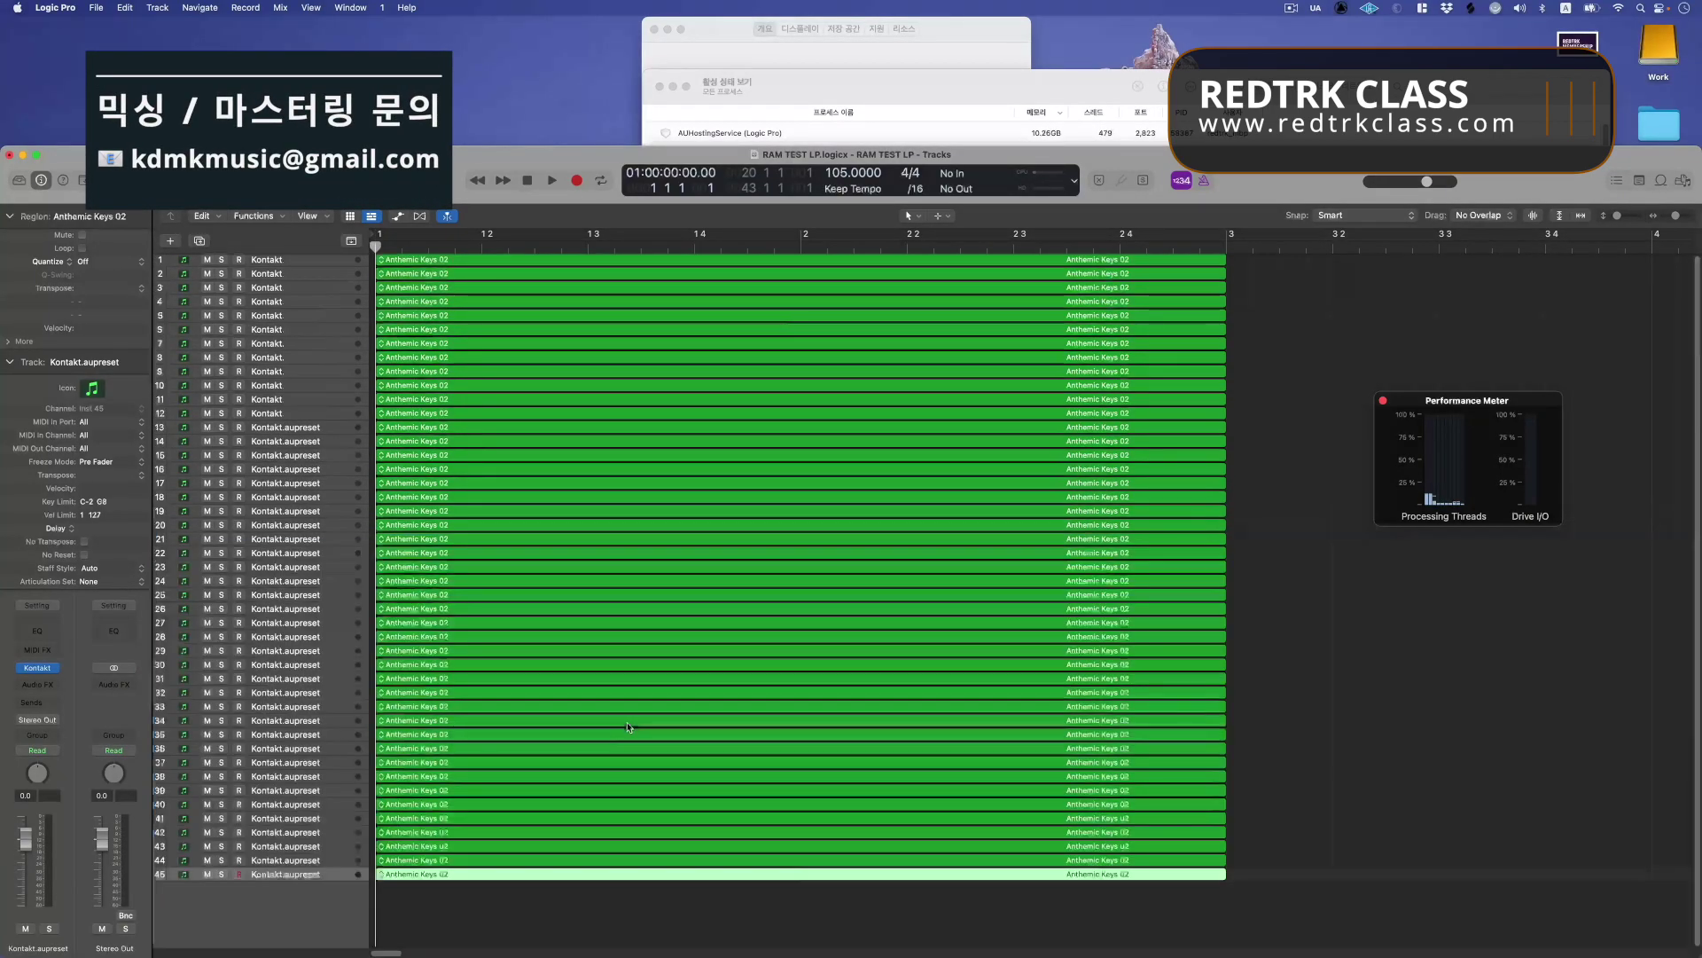
Step: Look through the Kontakt channels in the mixer, hide it again and deselect all regions
key("x")
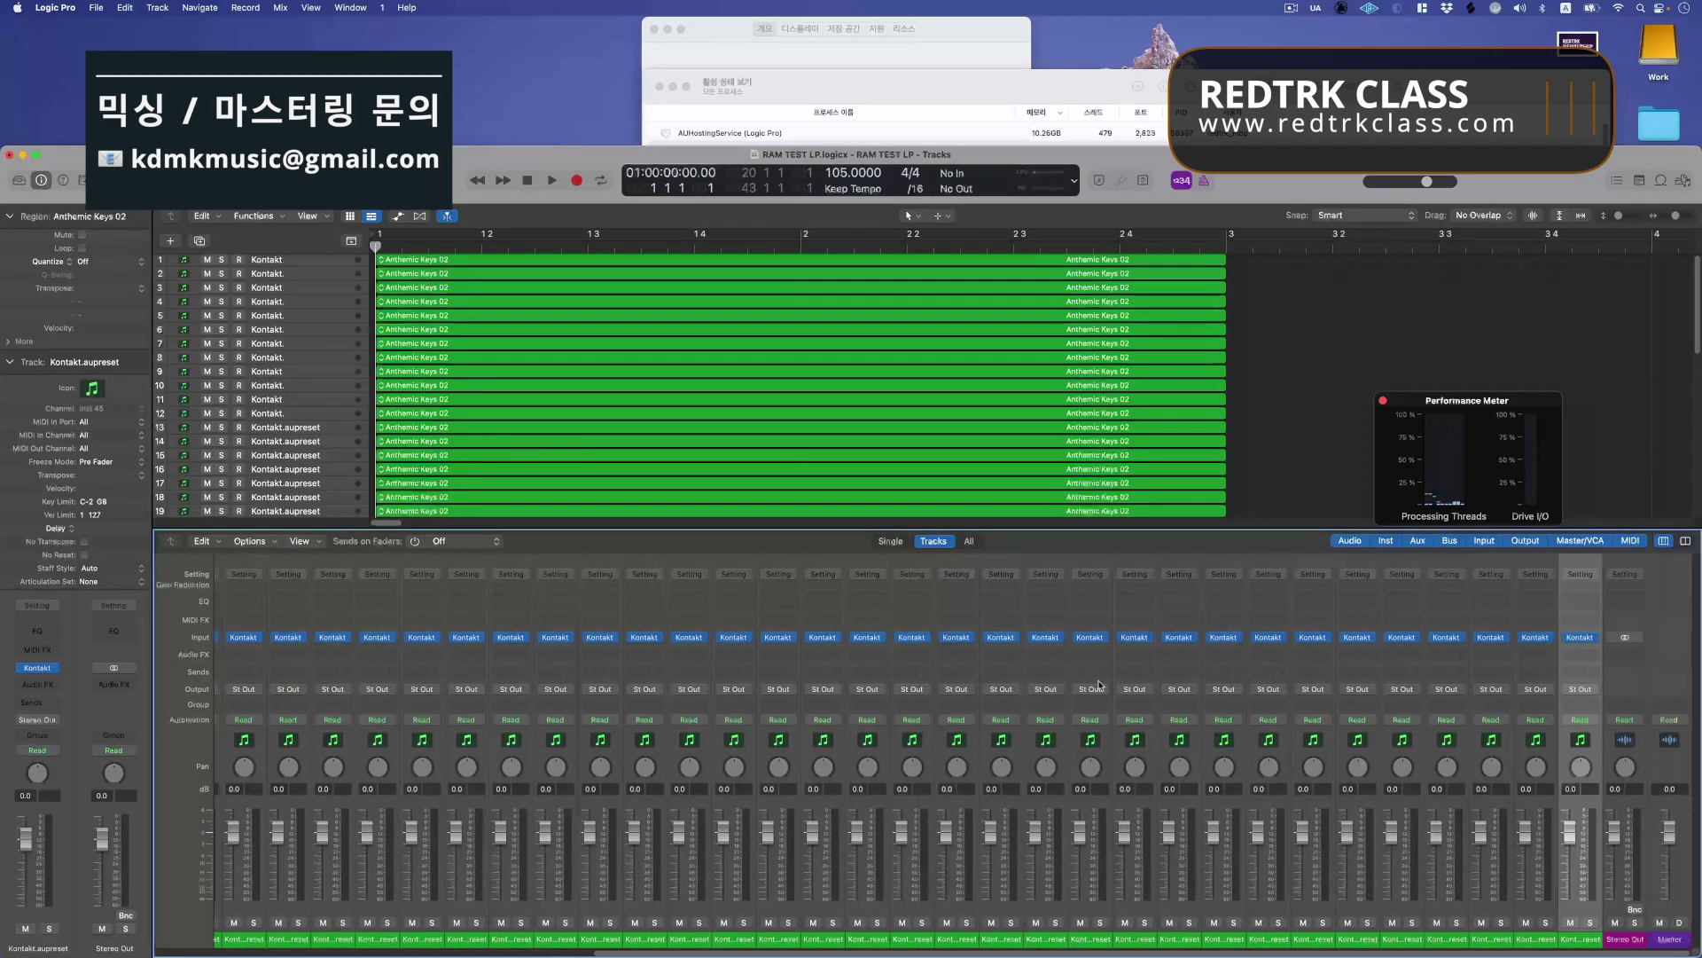
scroll(1100, 685, "left", 10)
key("x")
left_click(623, 912)
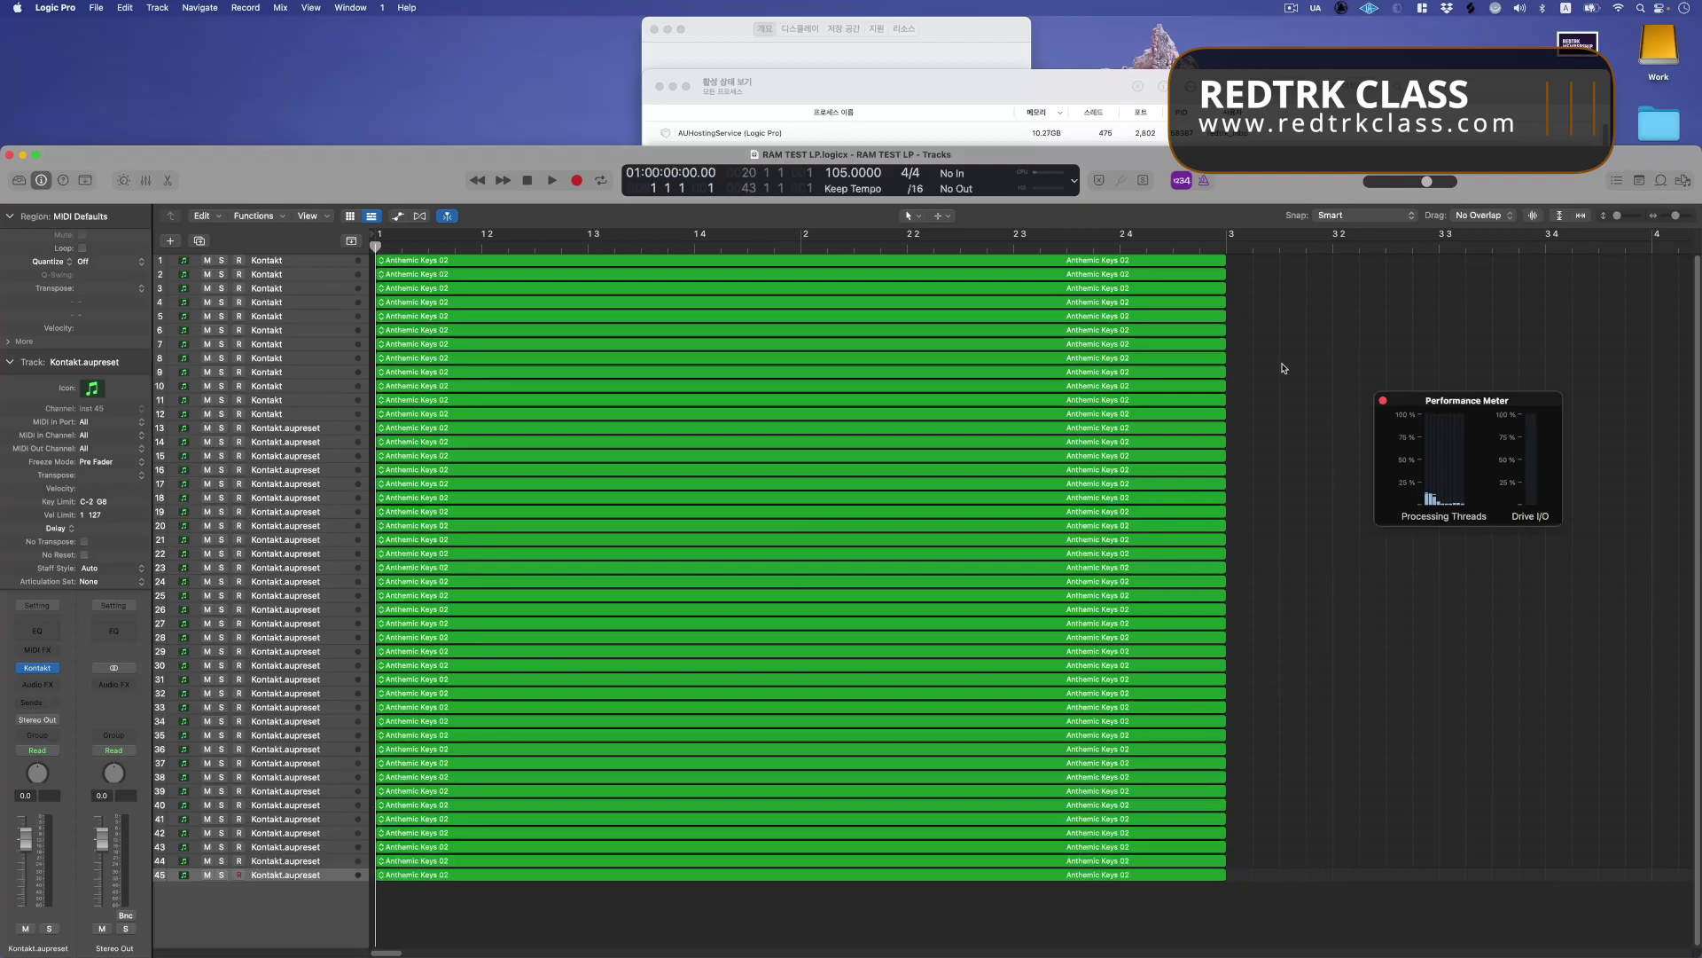
Step: Test-play the Kontakt project while reducing it from 45 tracks to 35 and finally to 30
key("space")
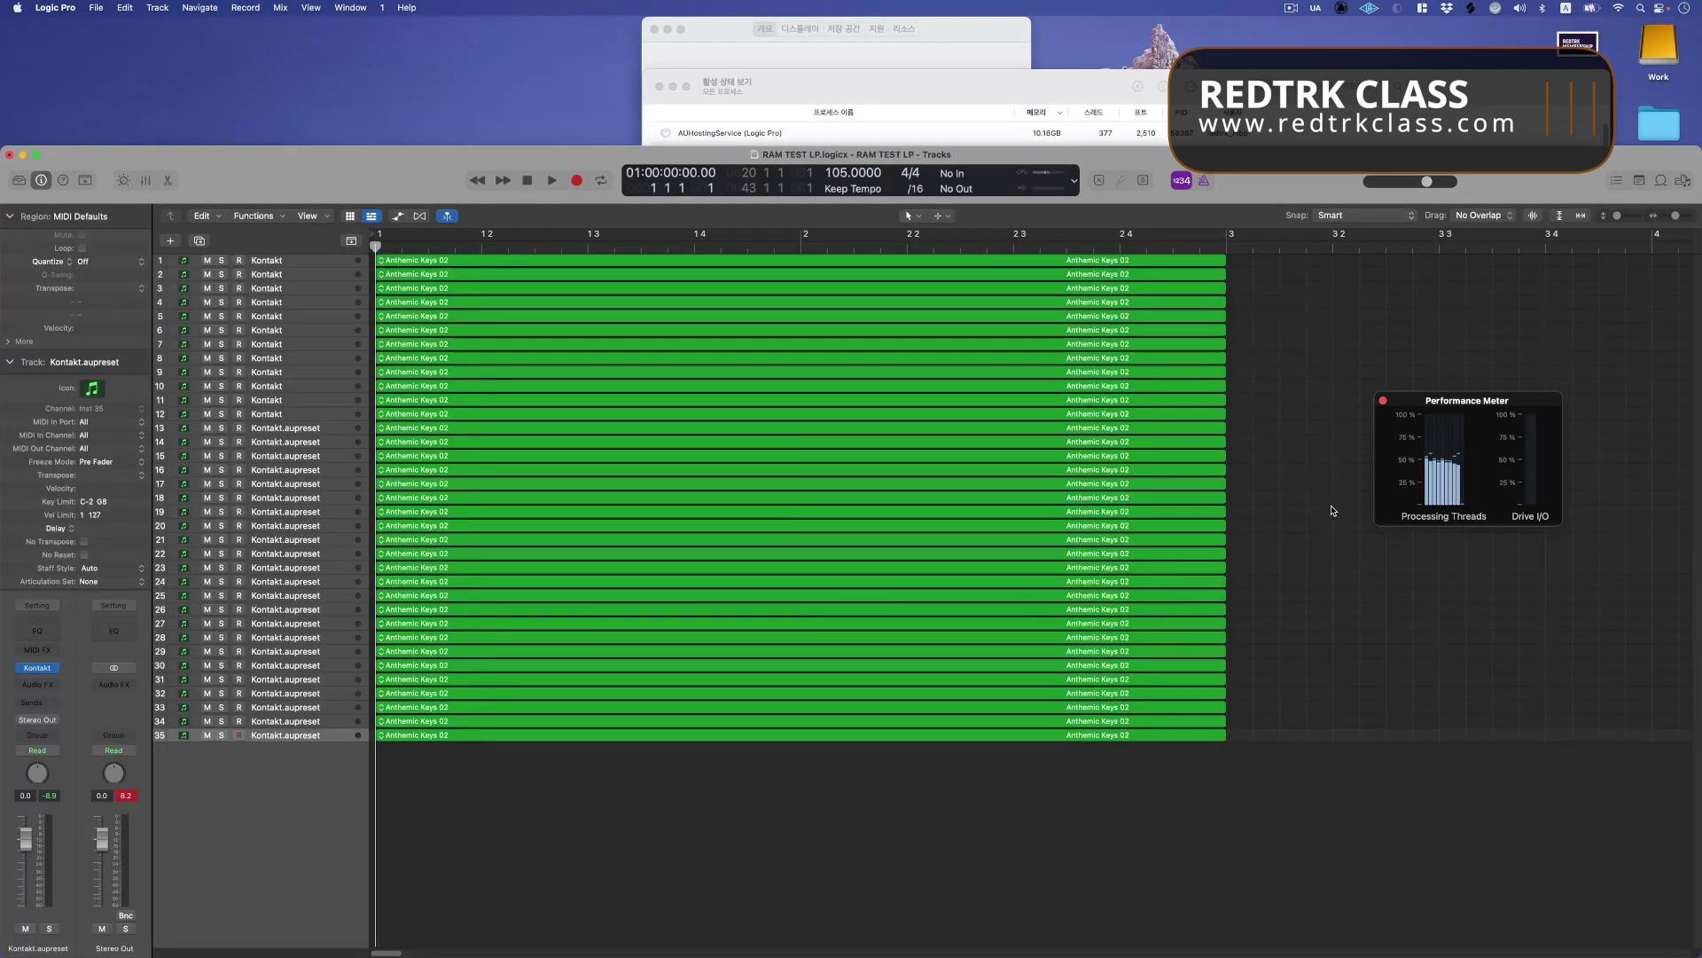
key("space")
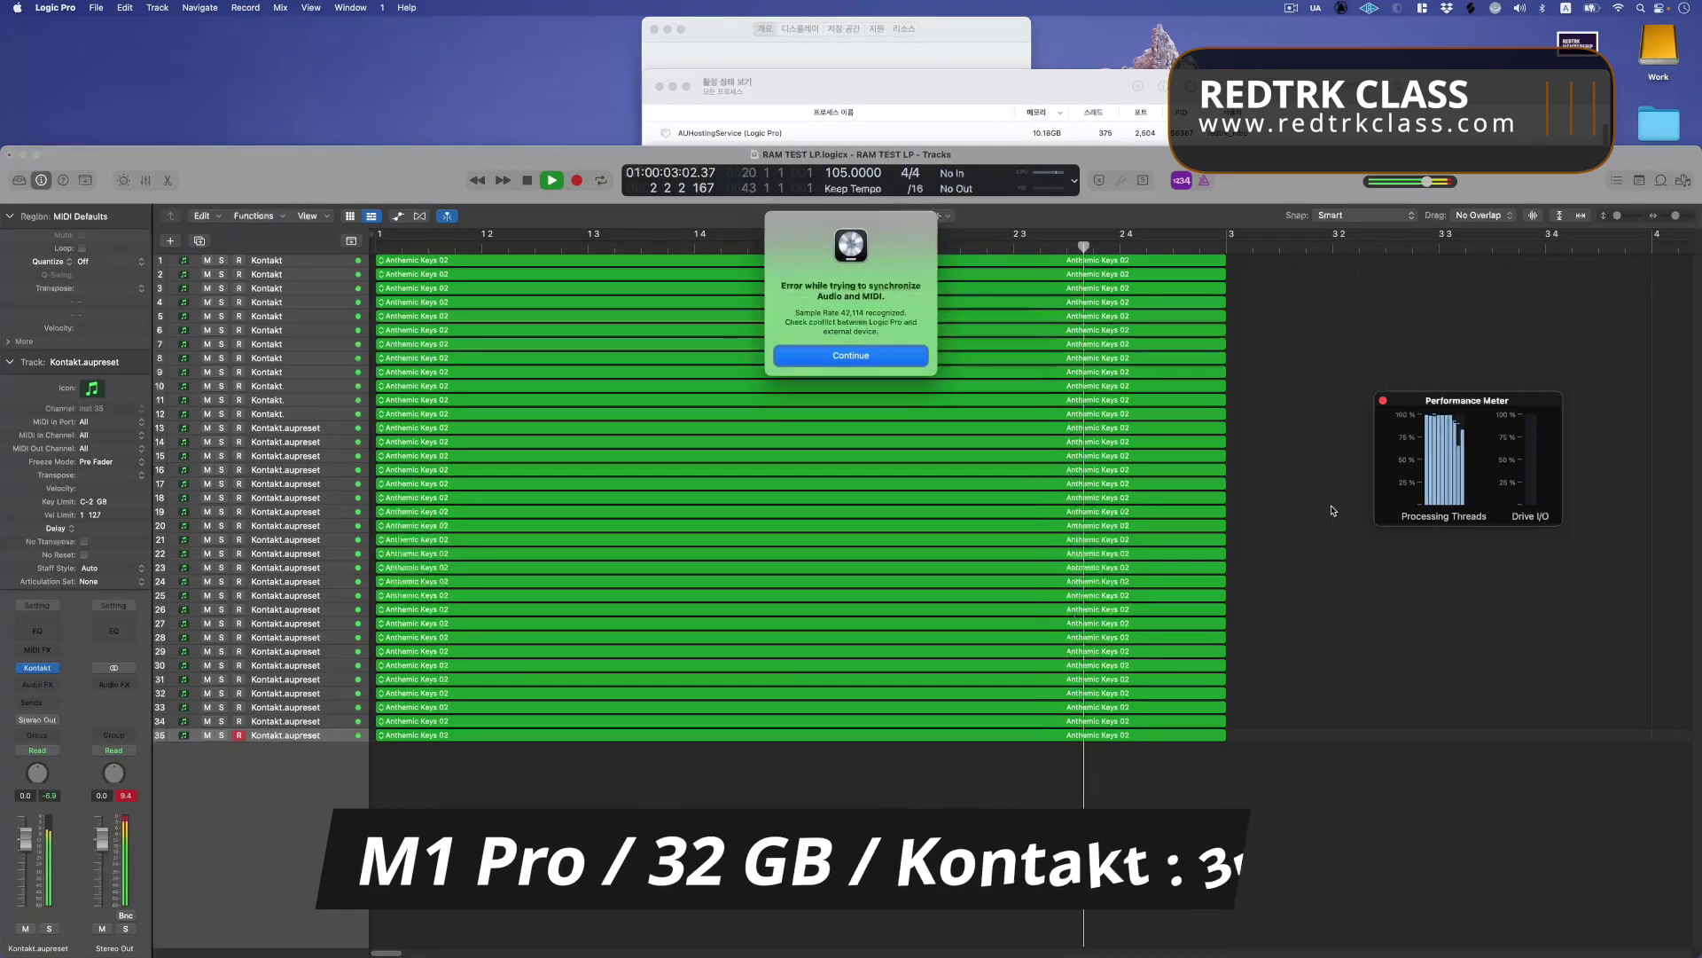
key("Return")
key("space")
key("Return")
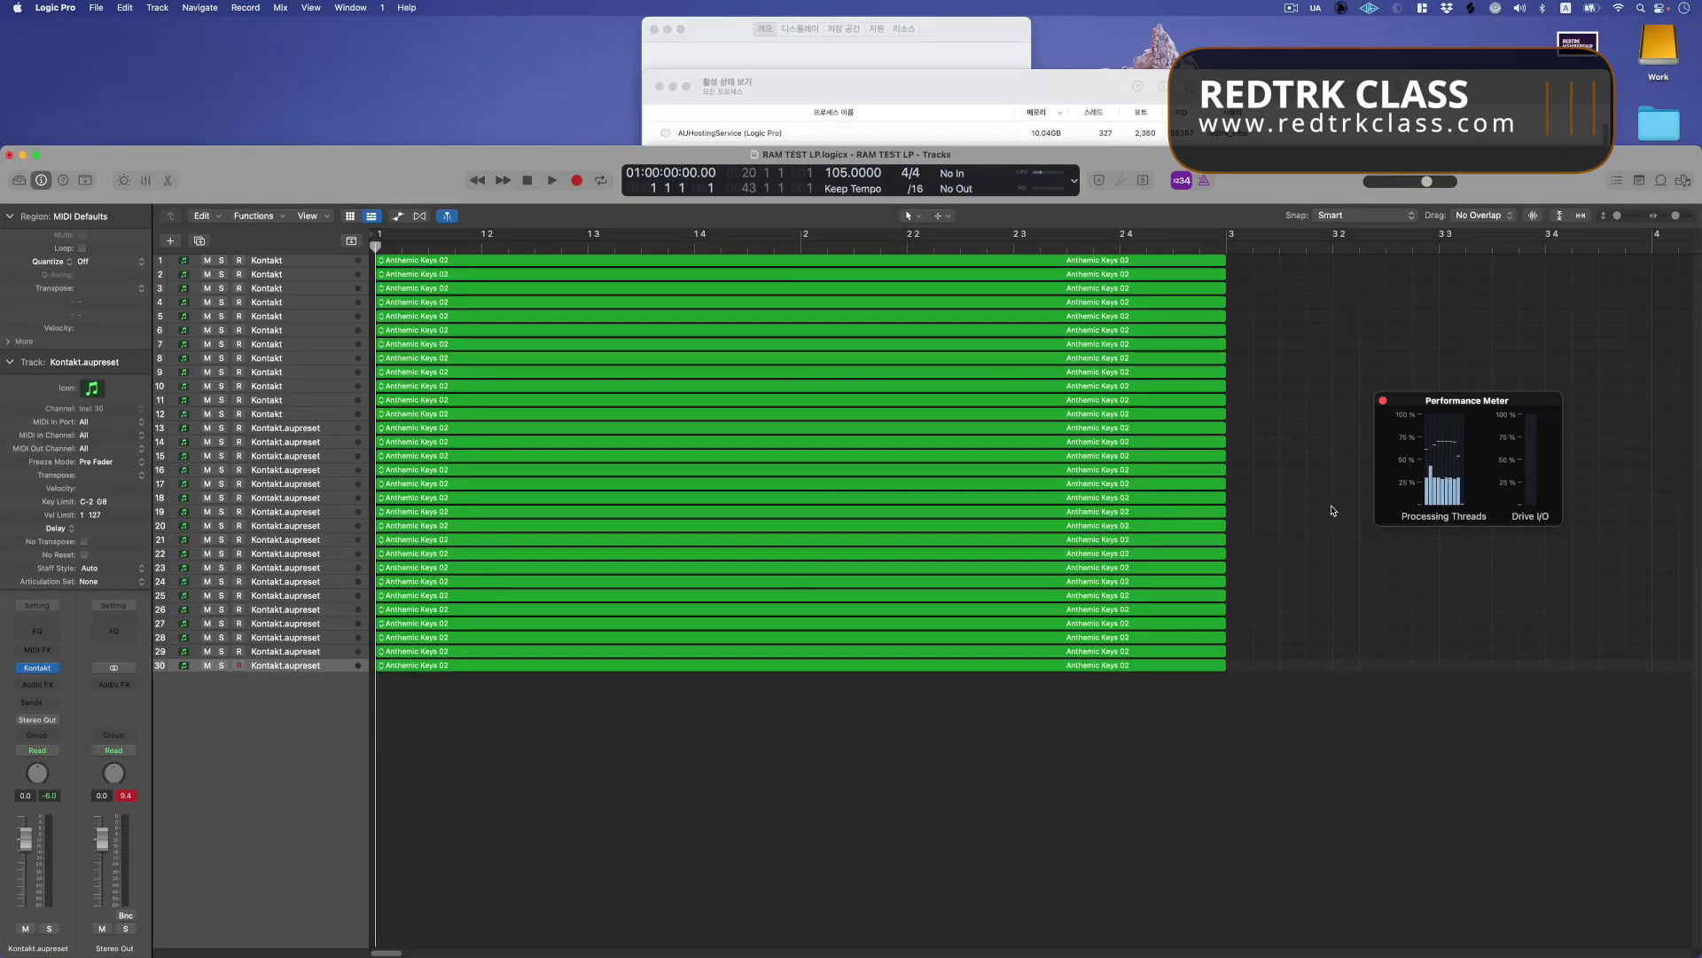
Step: Play the project with 30 Kontakt tracks, duplicate the last one as track 31 and test playback again
key("space")
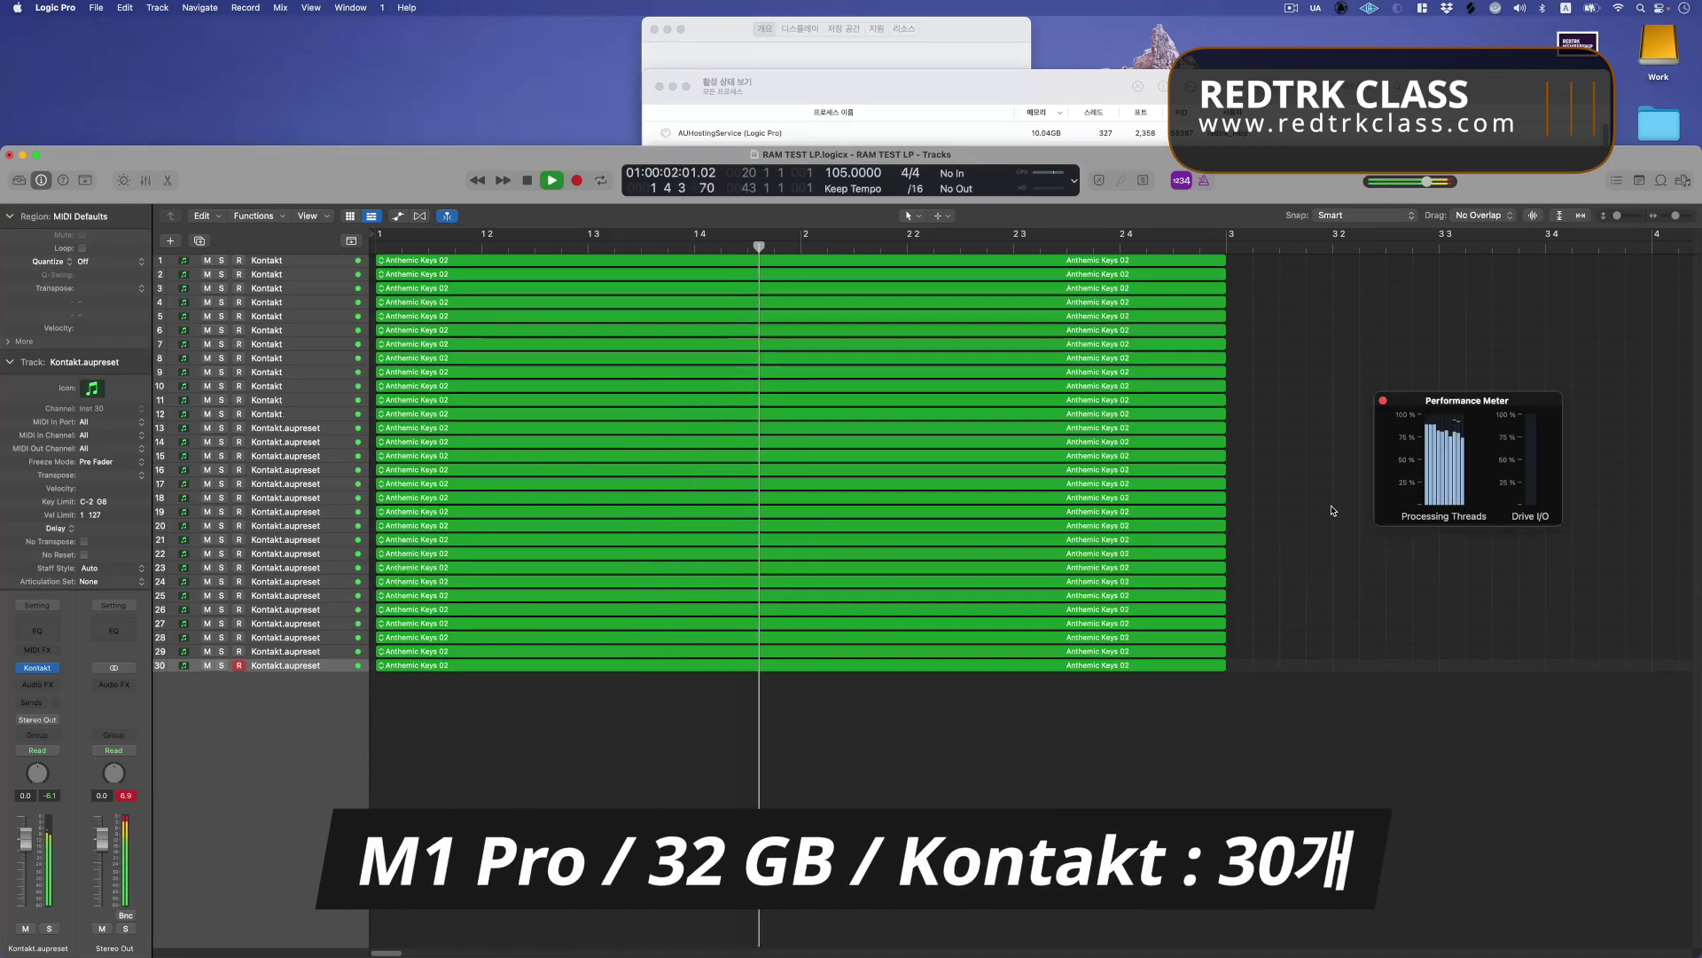
key("space")
key("super+d")
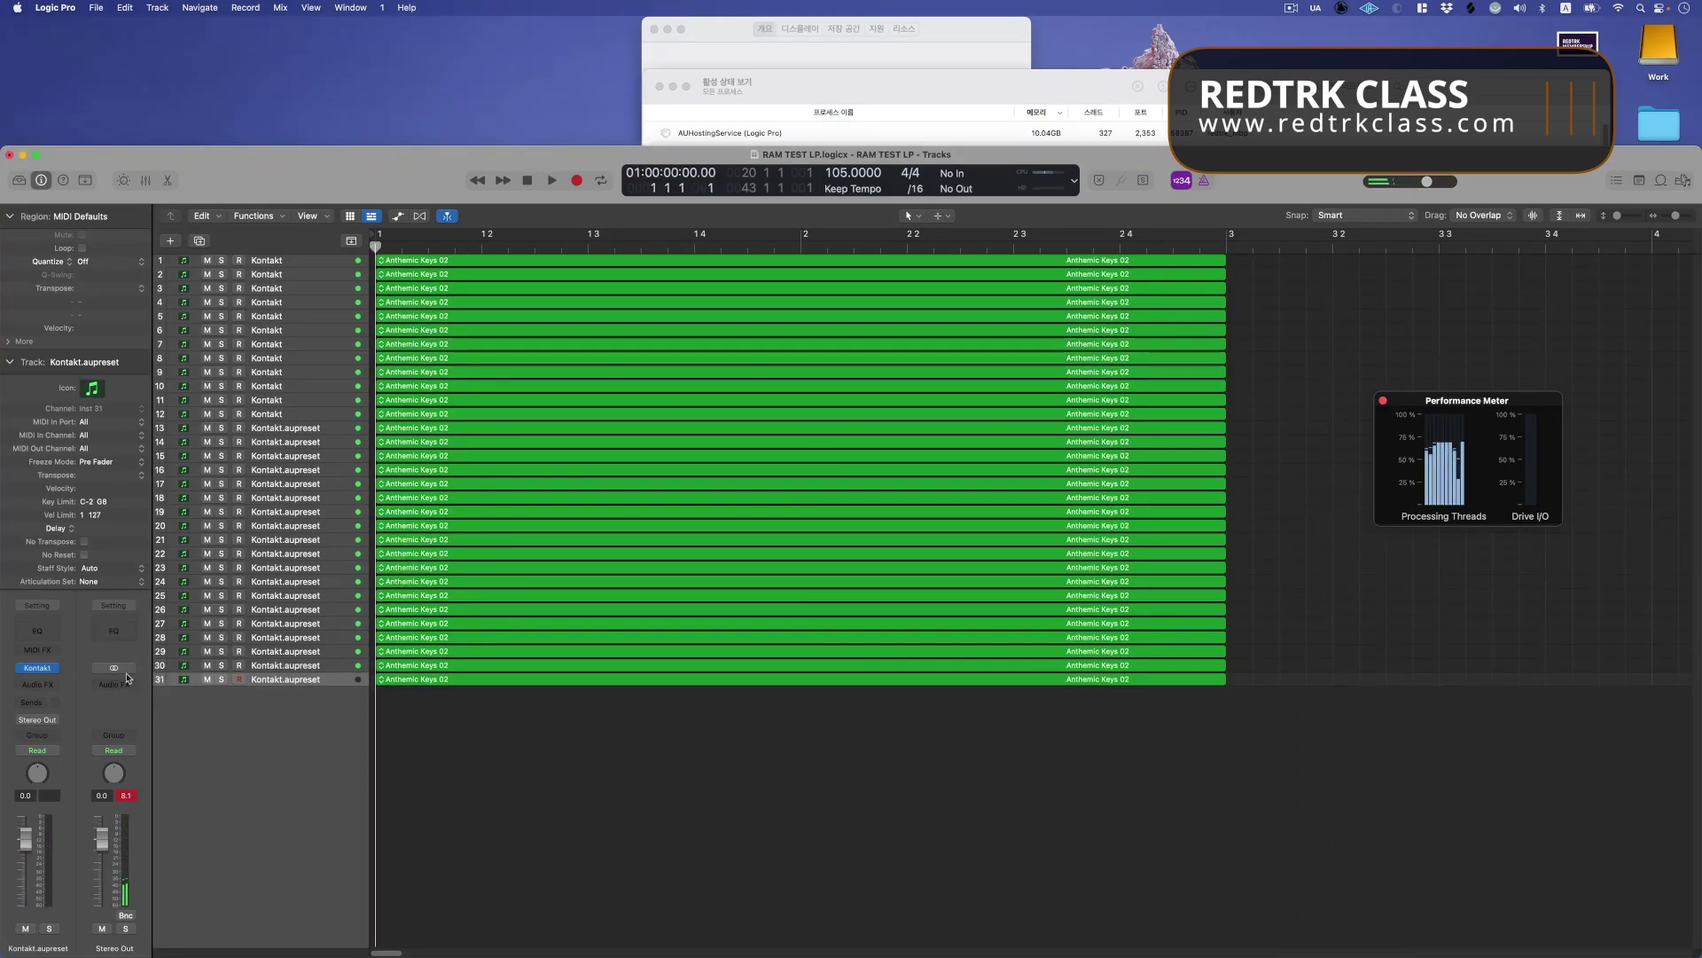
key("space")
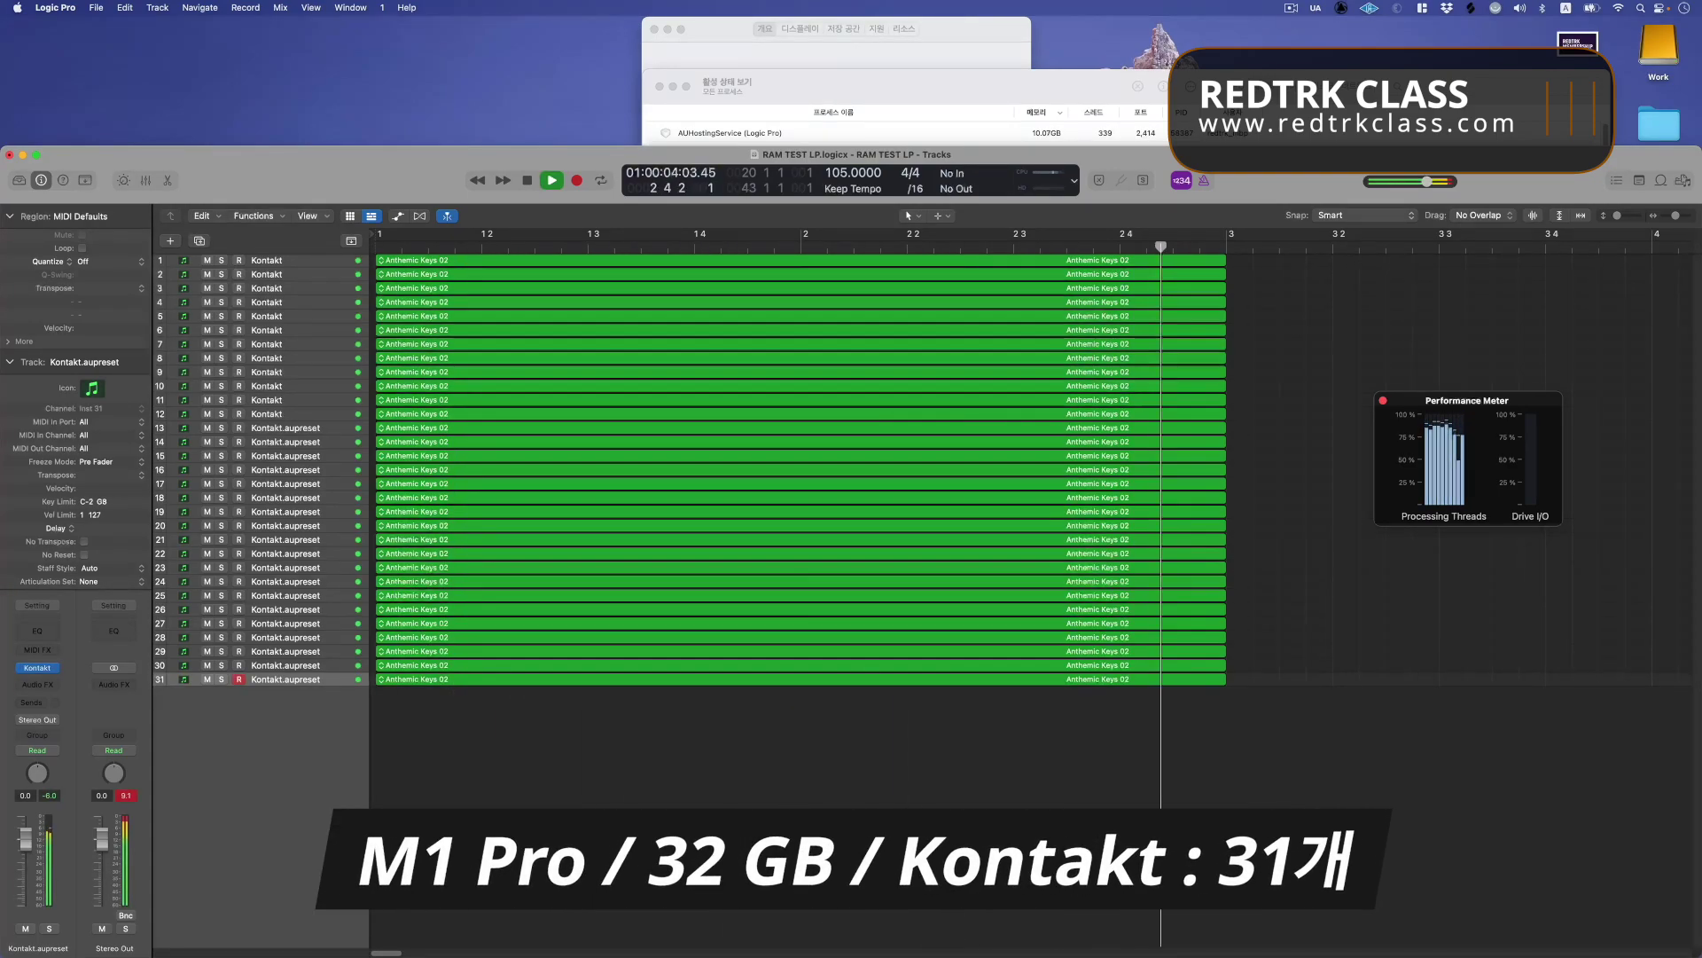
key("space")
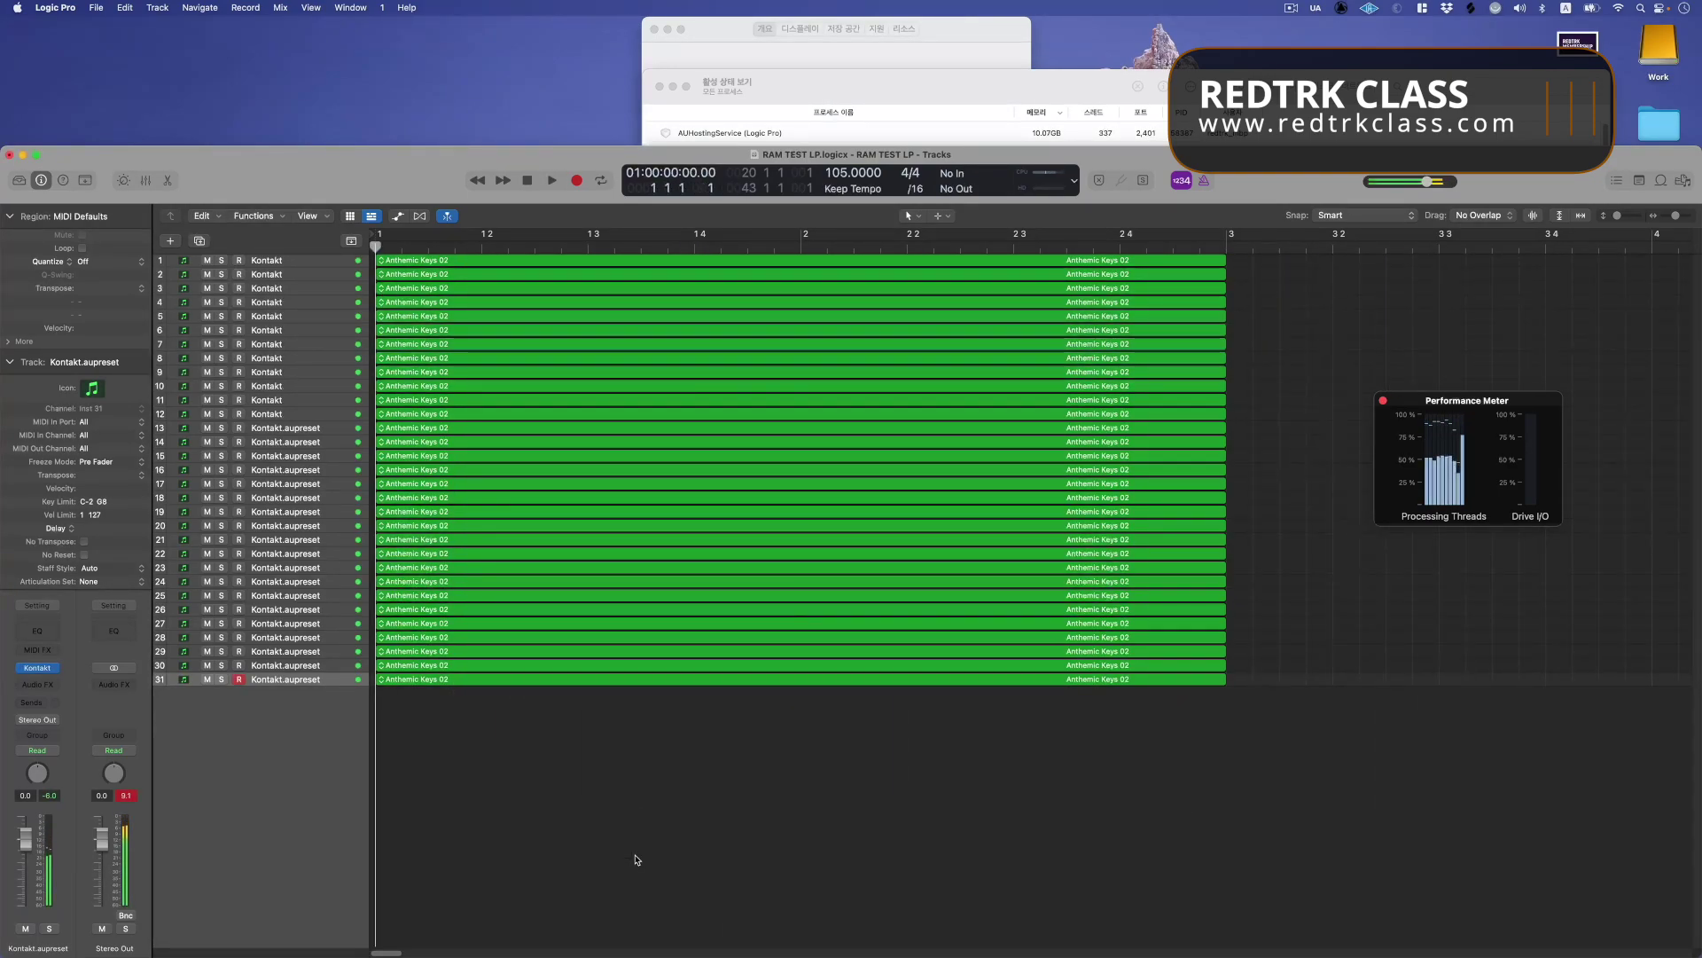
Step: Duplicate track 31 with its Kontakt instrument as track 32 and test playback of the project
key("super+d")
key("space")
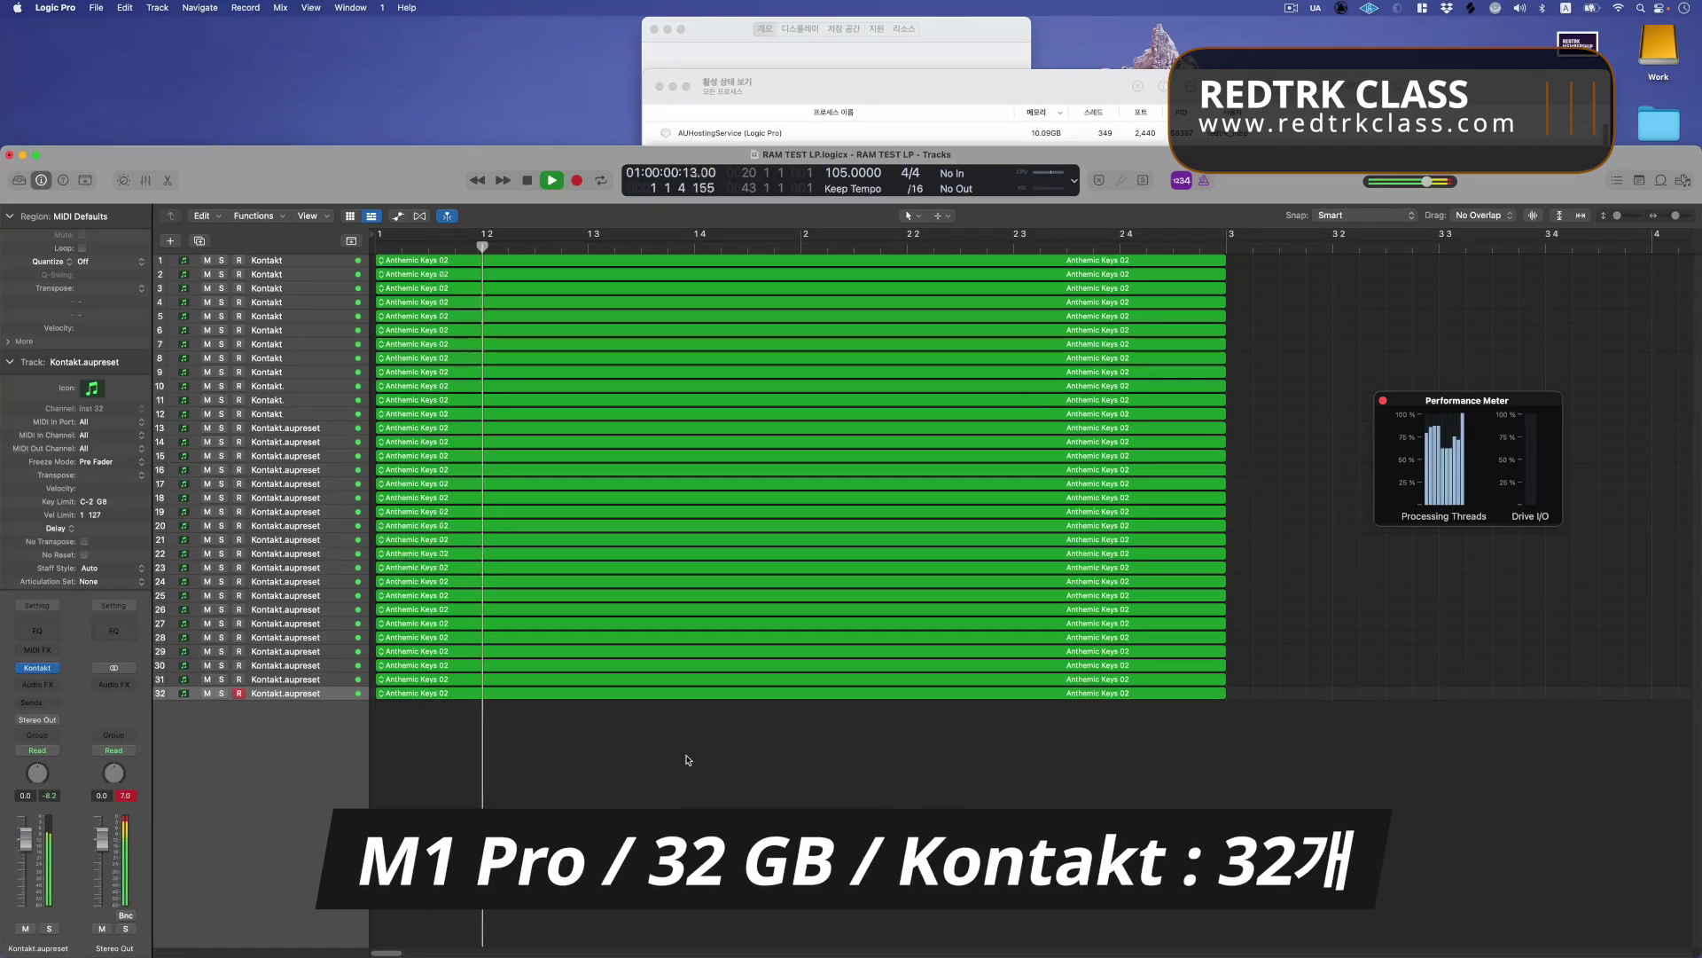
key("Return")
key("space")
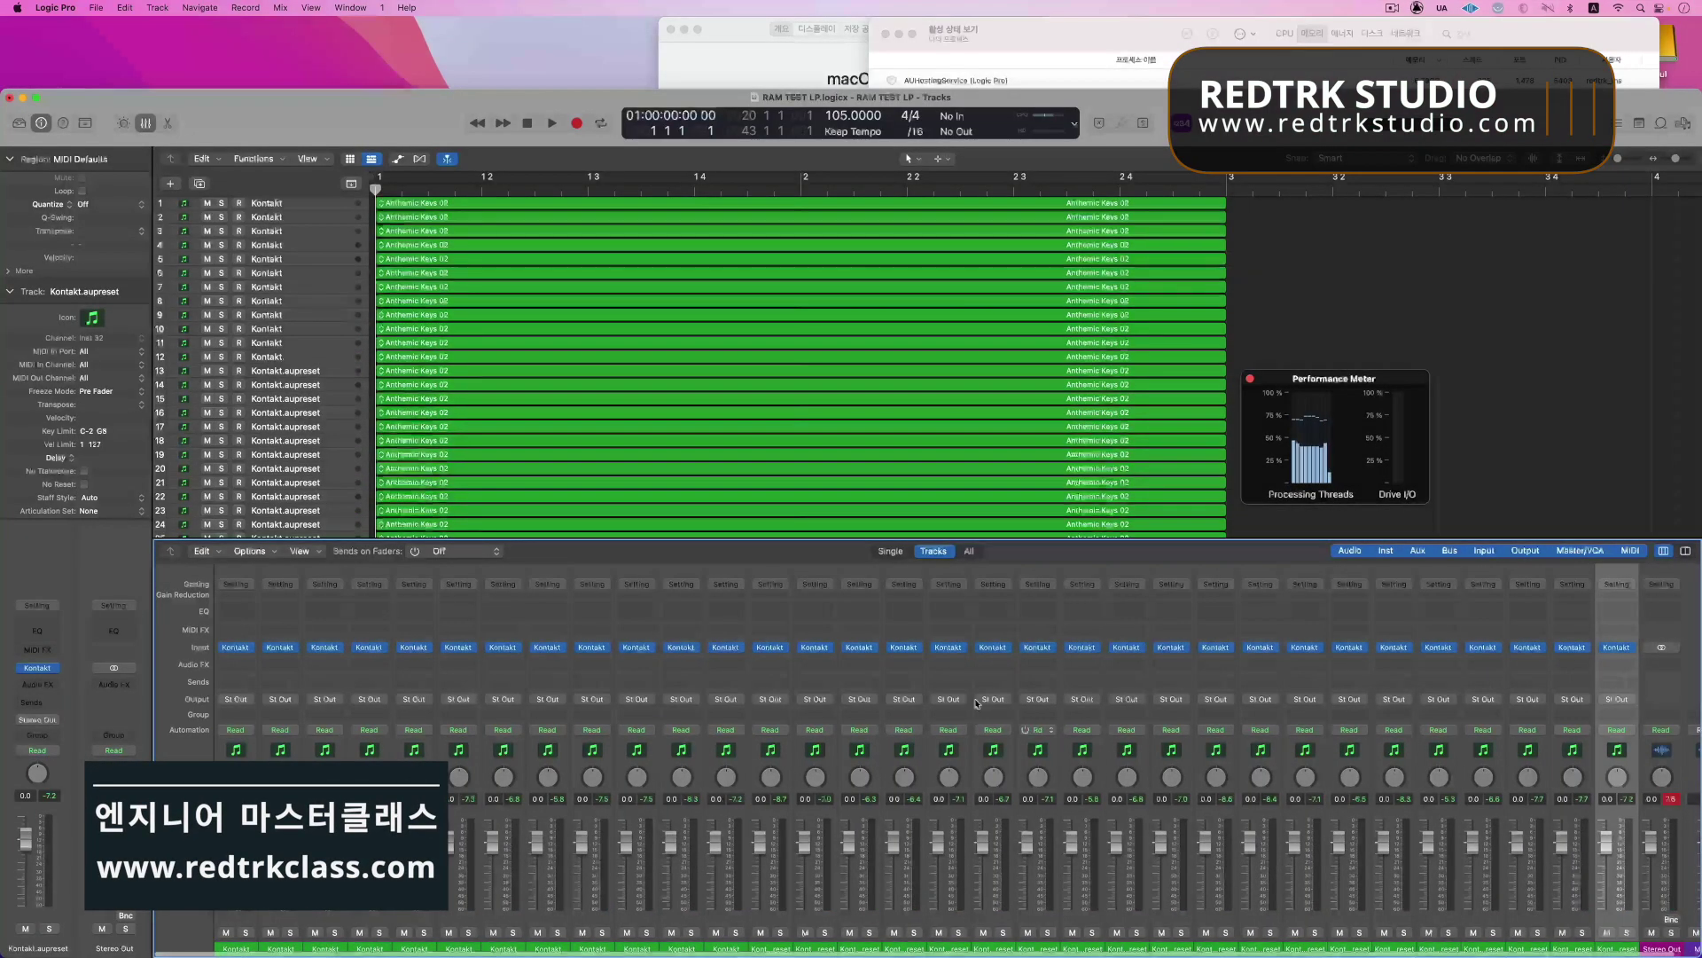
Step: Inspect the Straylight instrument in one Kontakt channel and the notes of track 32's Anthemic Keys 02 region, and hide the editors and mixer
left_click(772, 649)
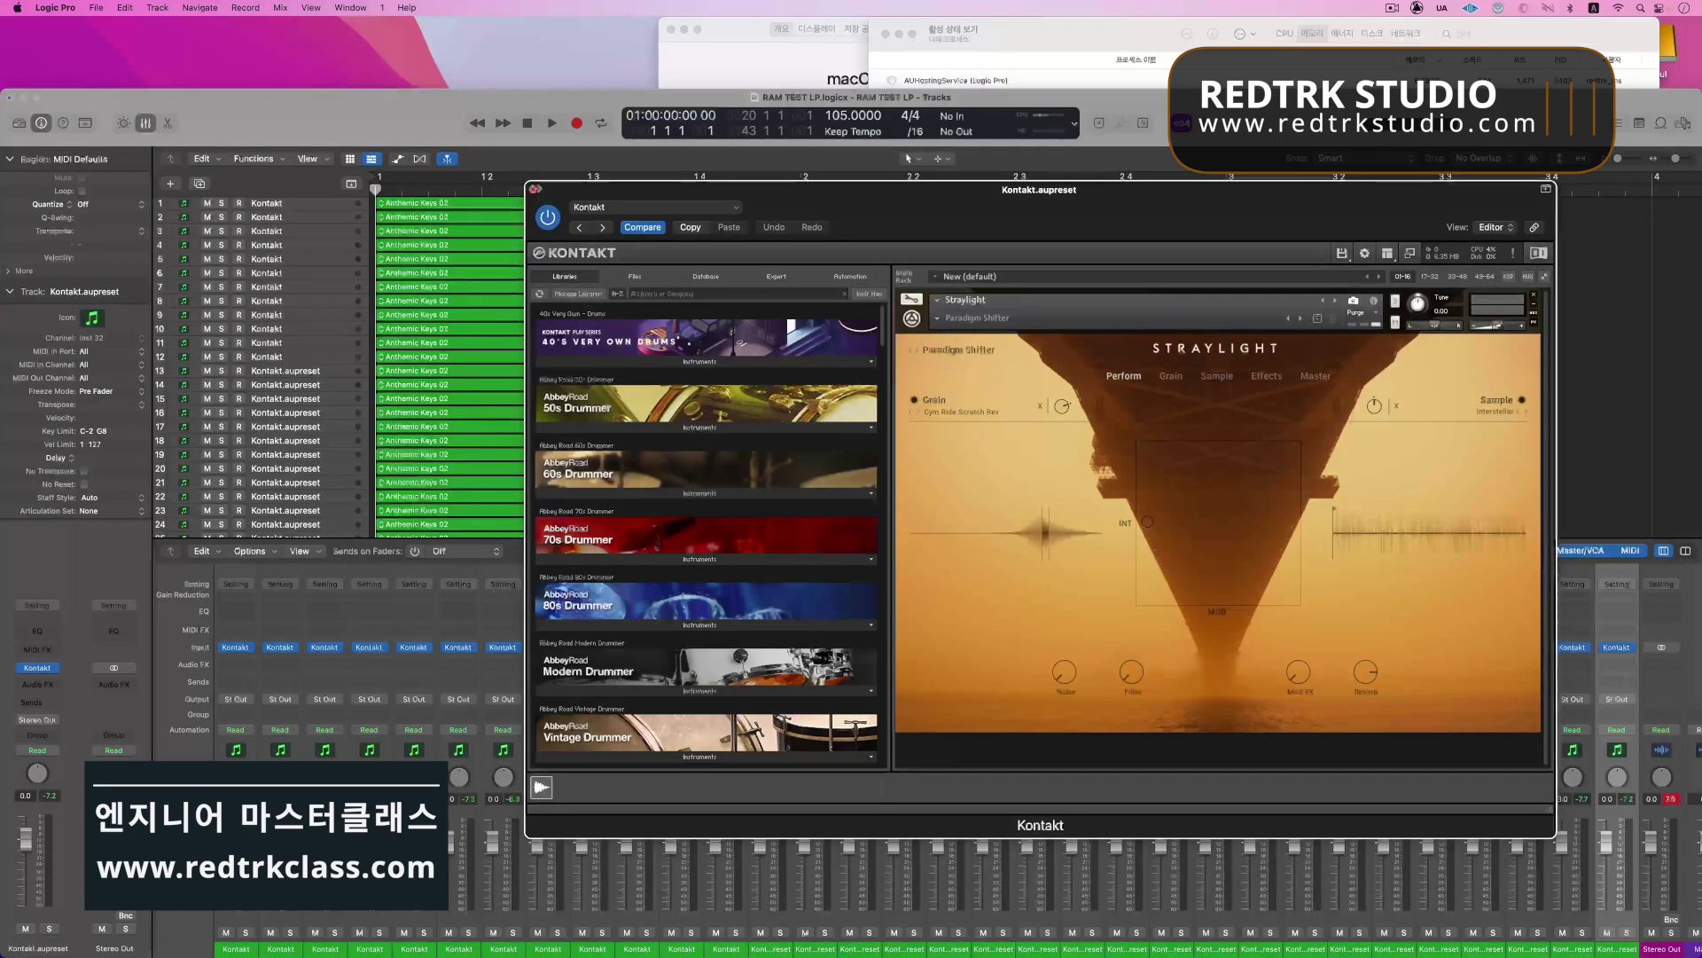
left_click(534, 190)
key("x")
double_click(585, 638)
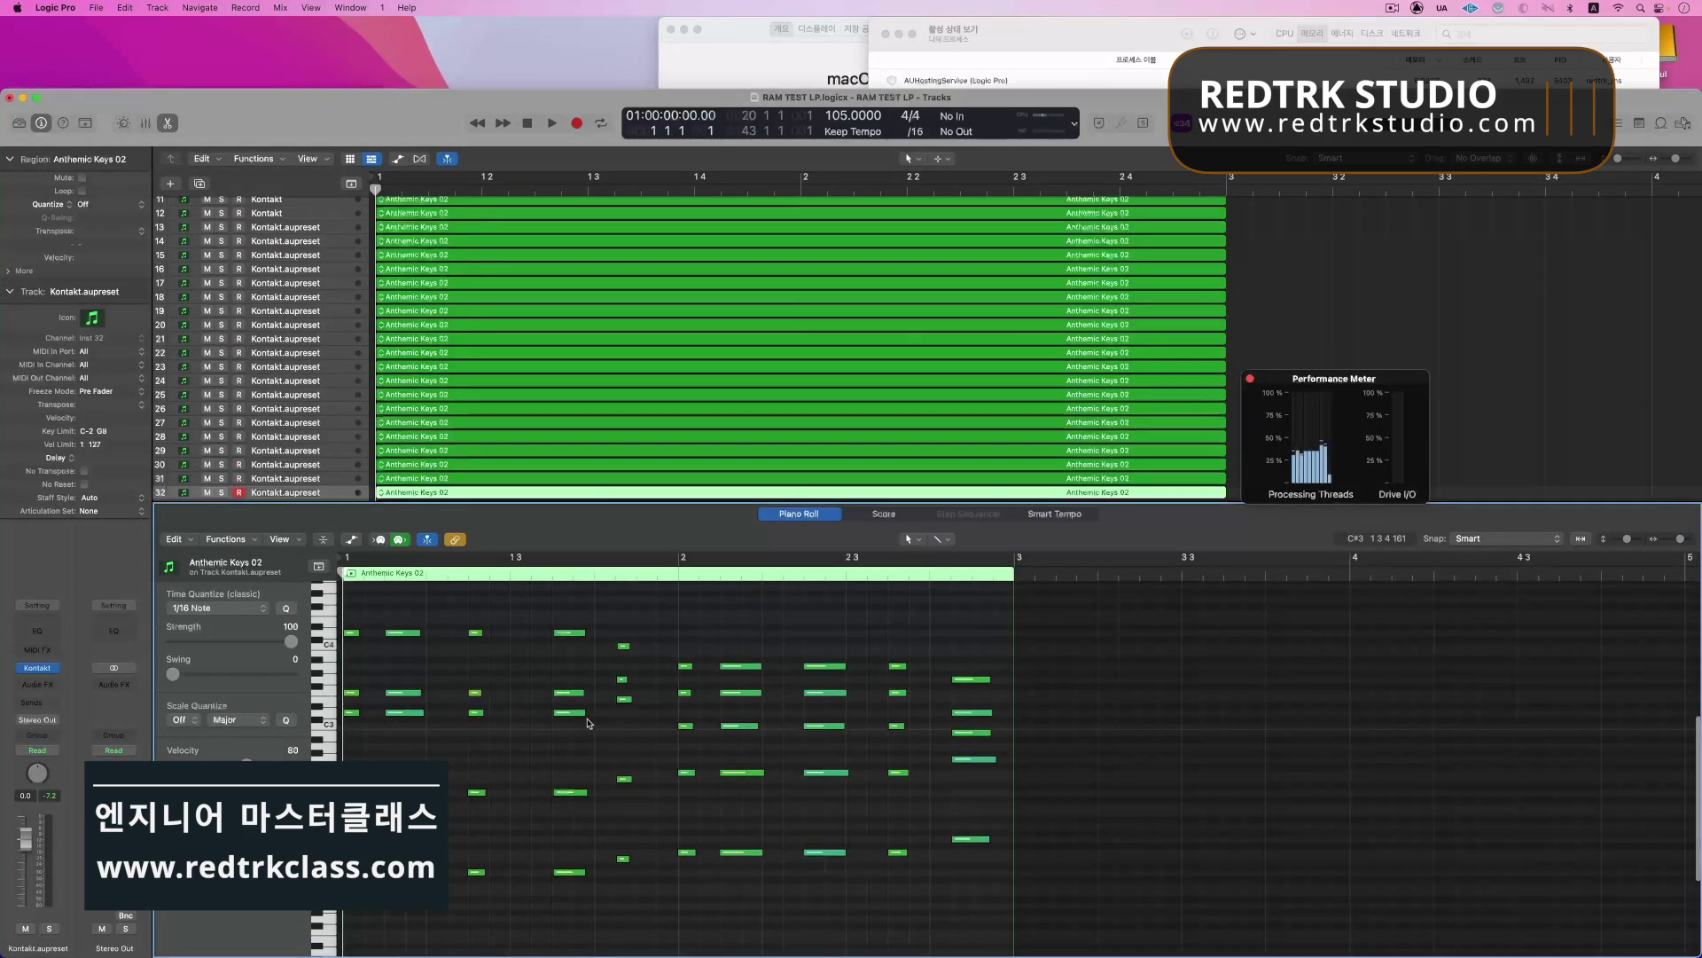
key("x")
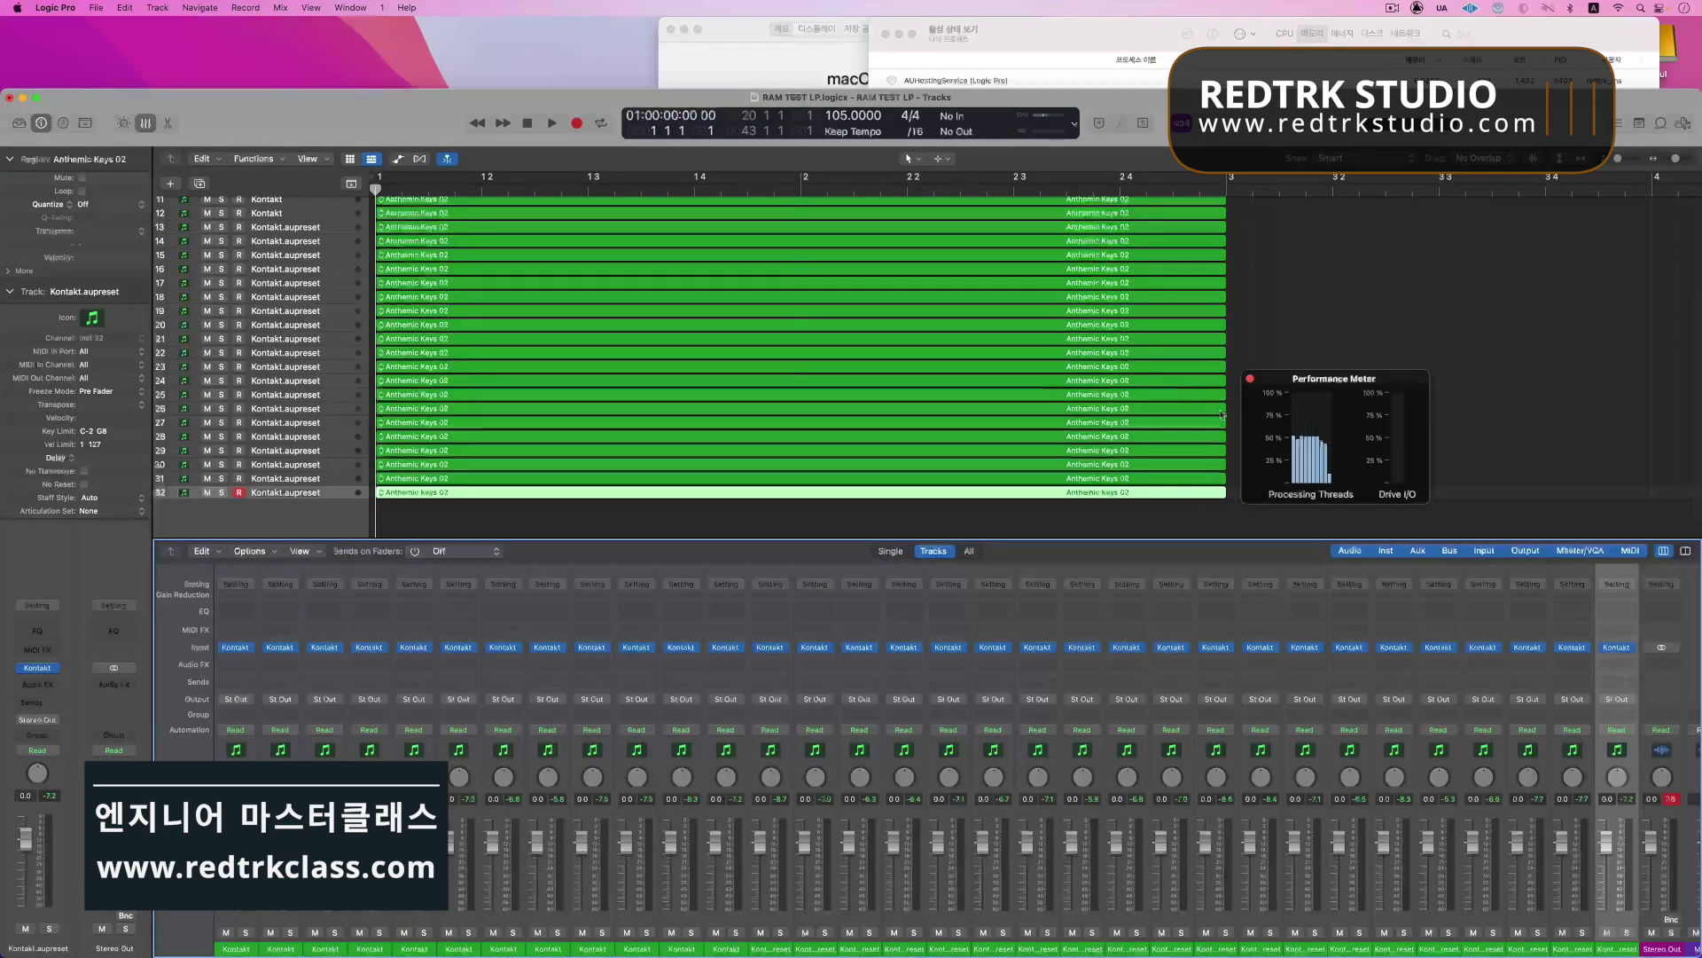
key("x")
left_click(730, 832)
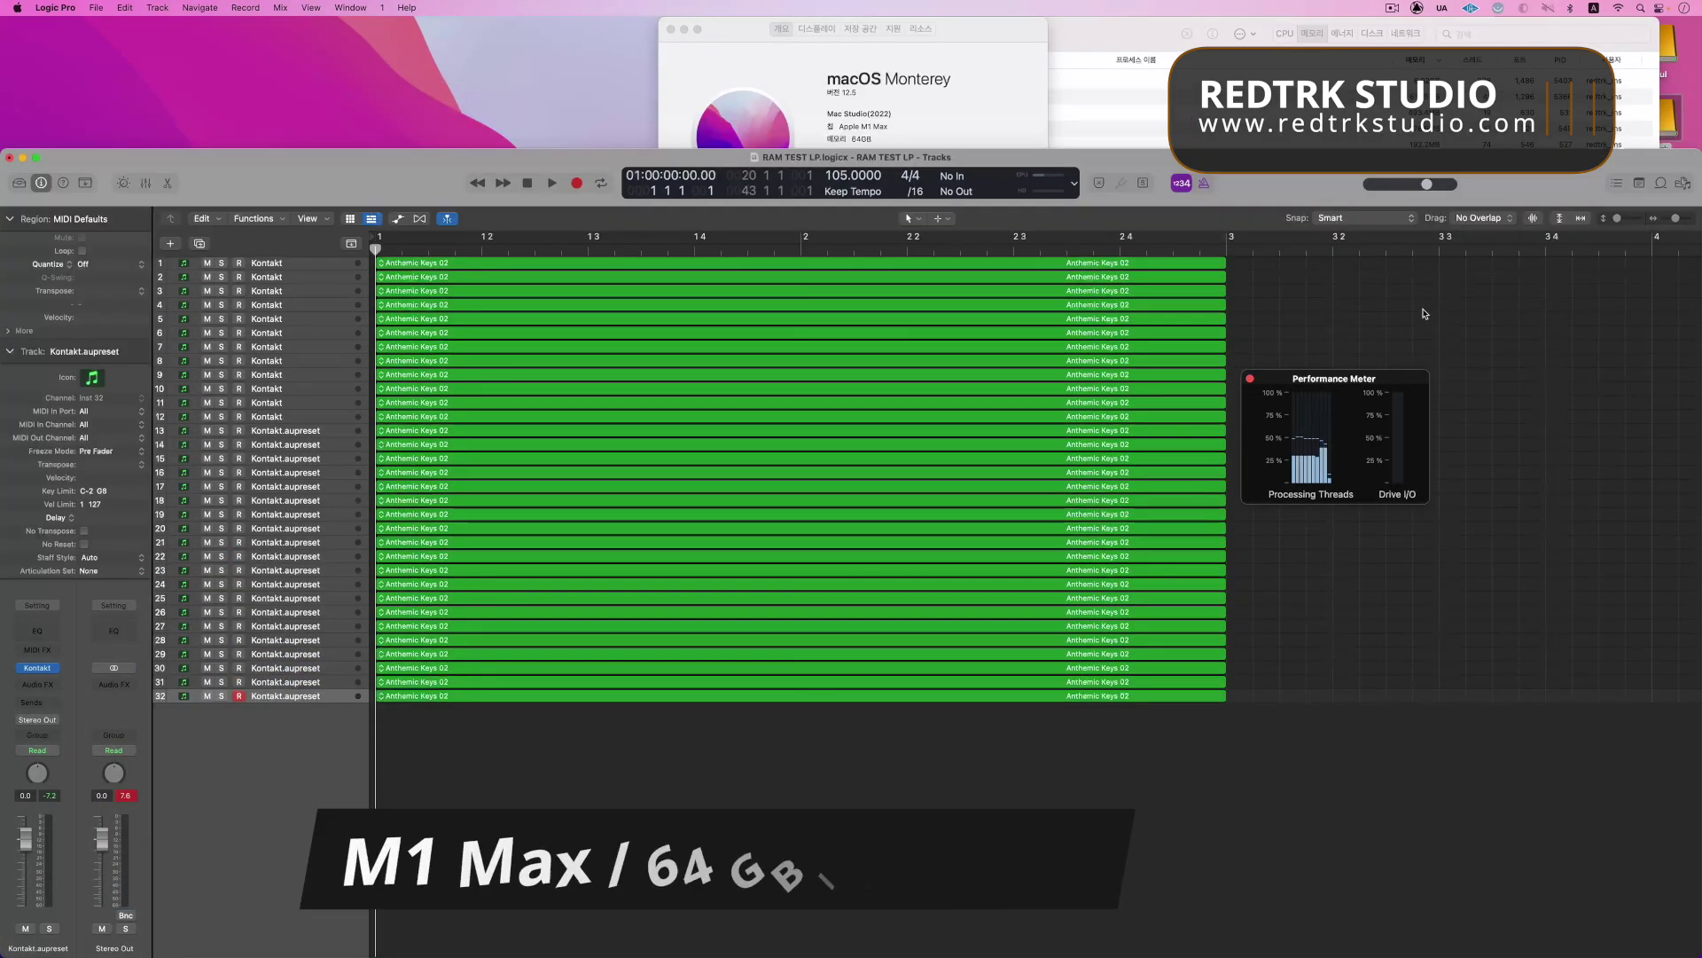
Step: Test playback of the project with 32 Kontakt tracks and with 49 Kontakt tracks
key("space")
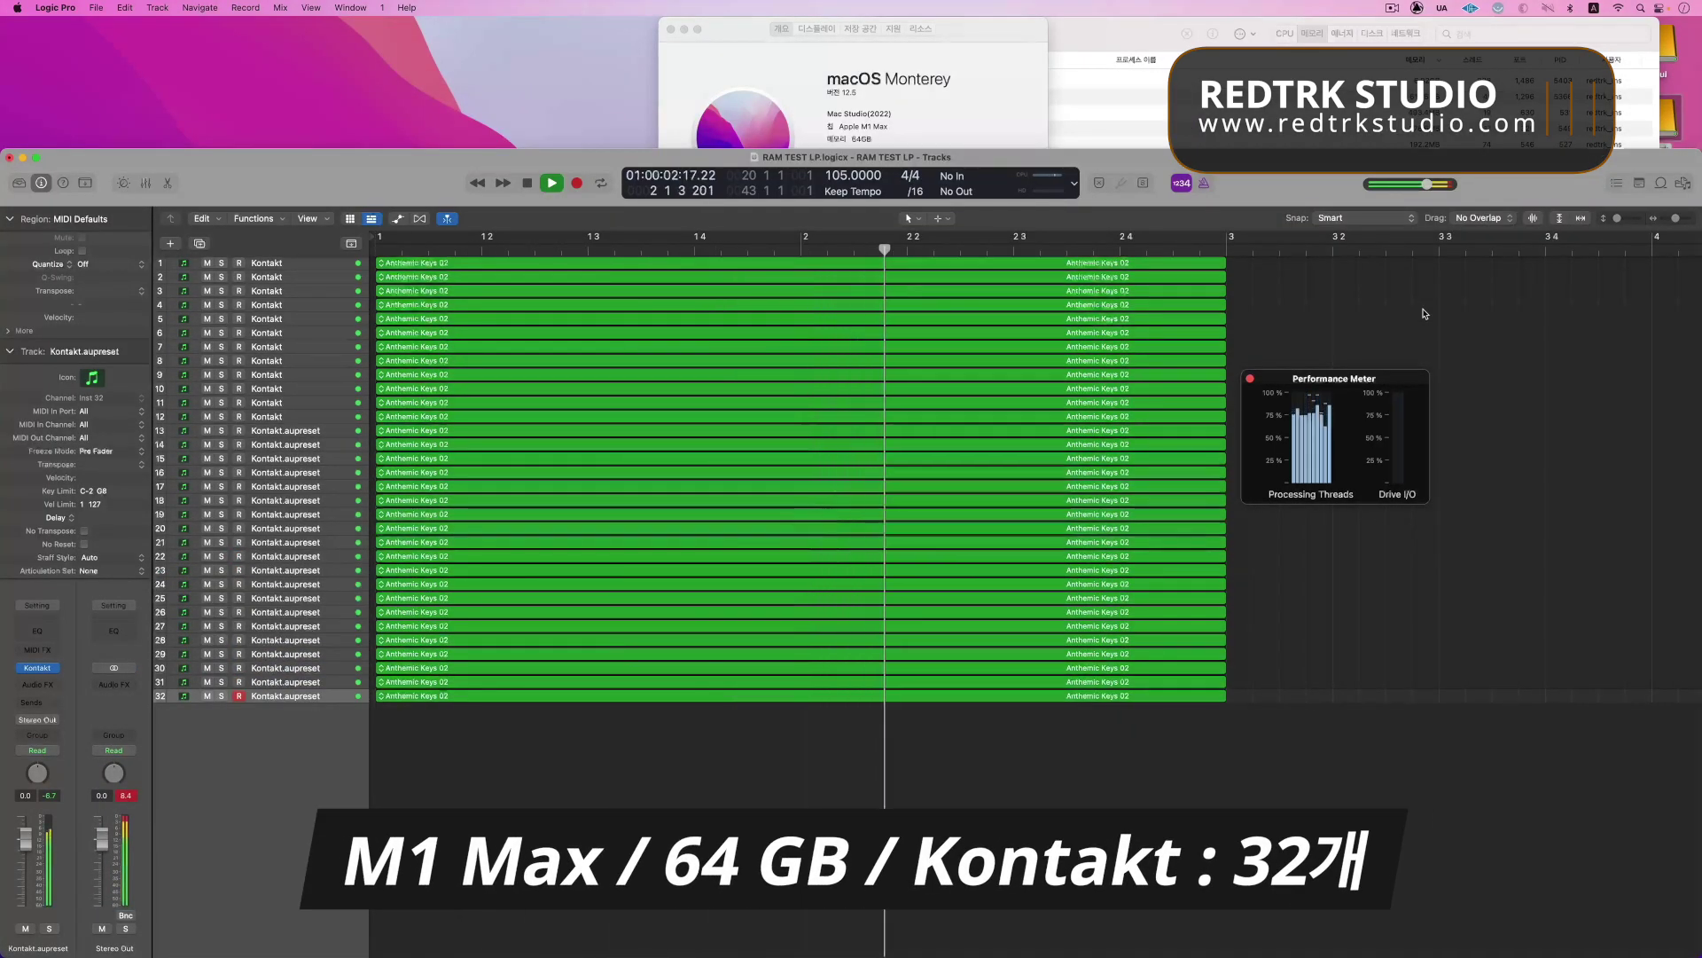
key("space")
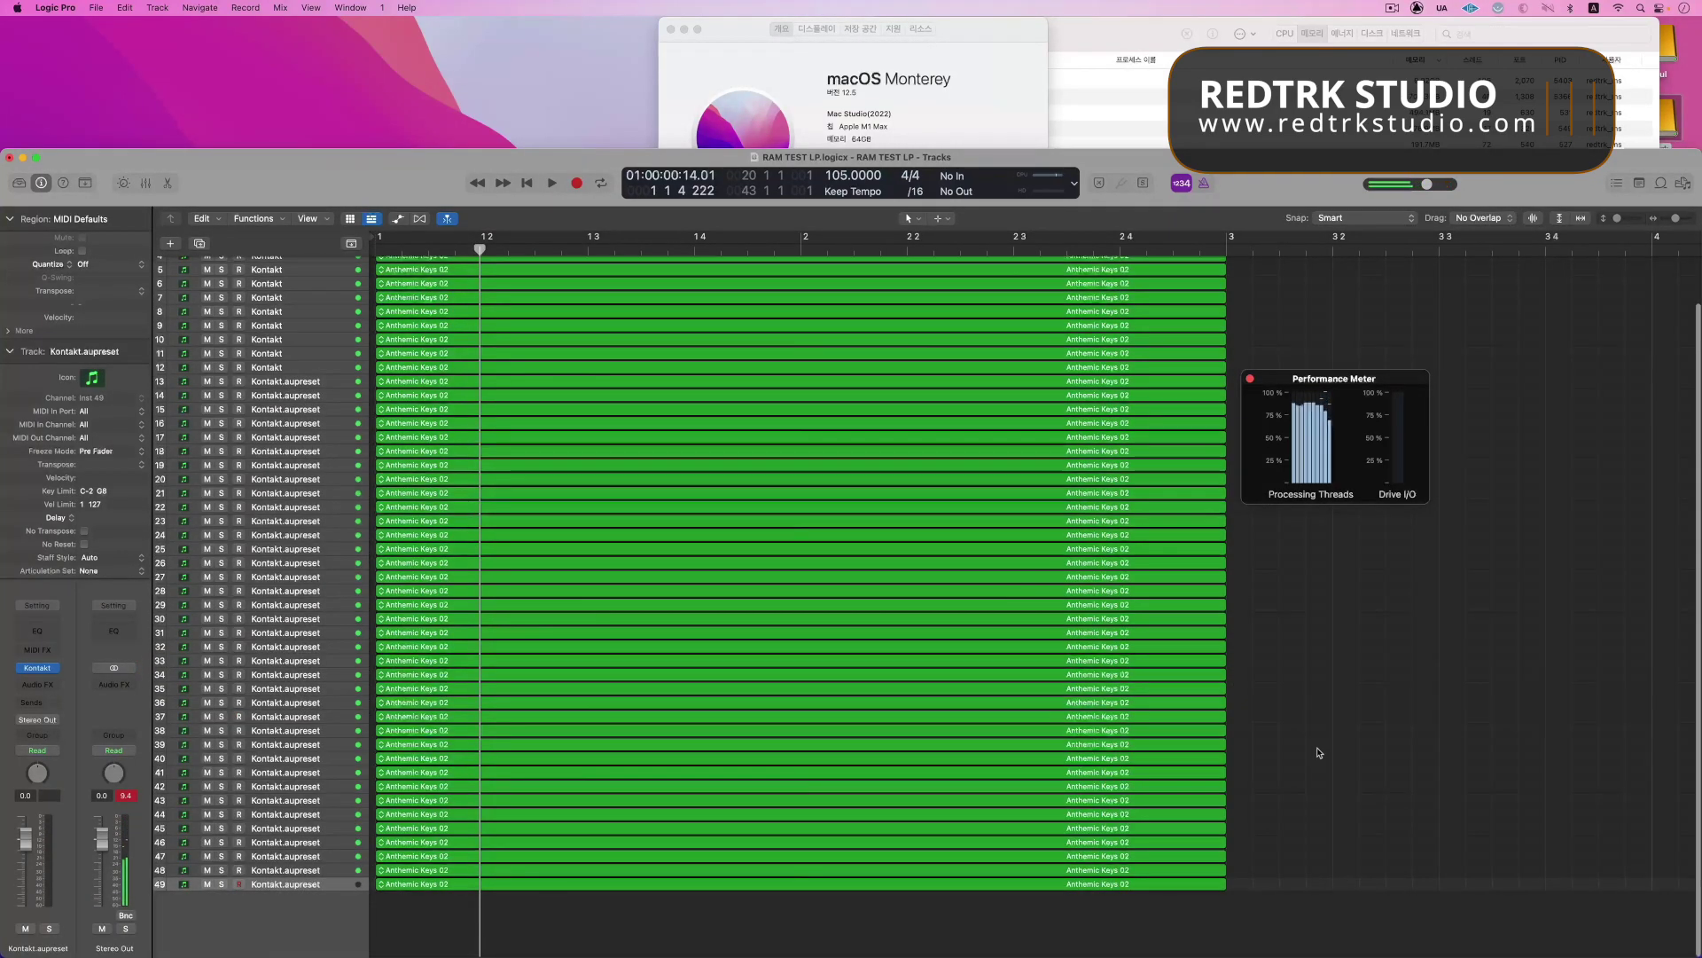
key("space")
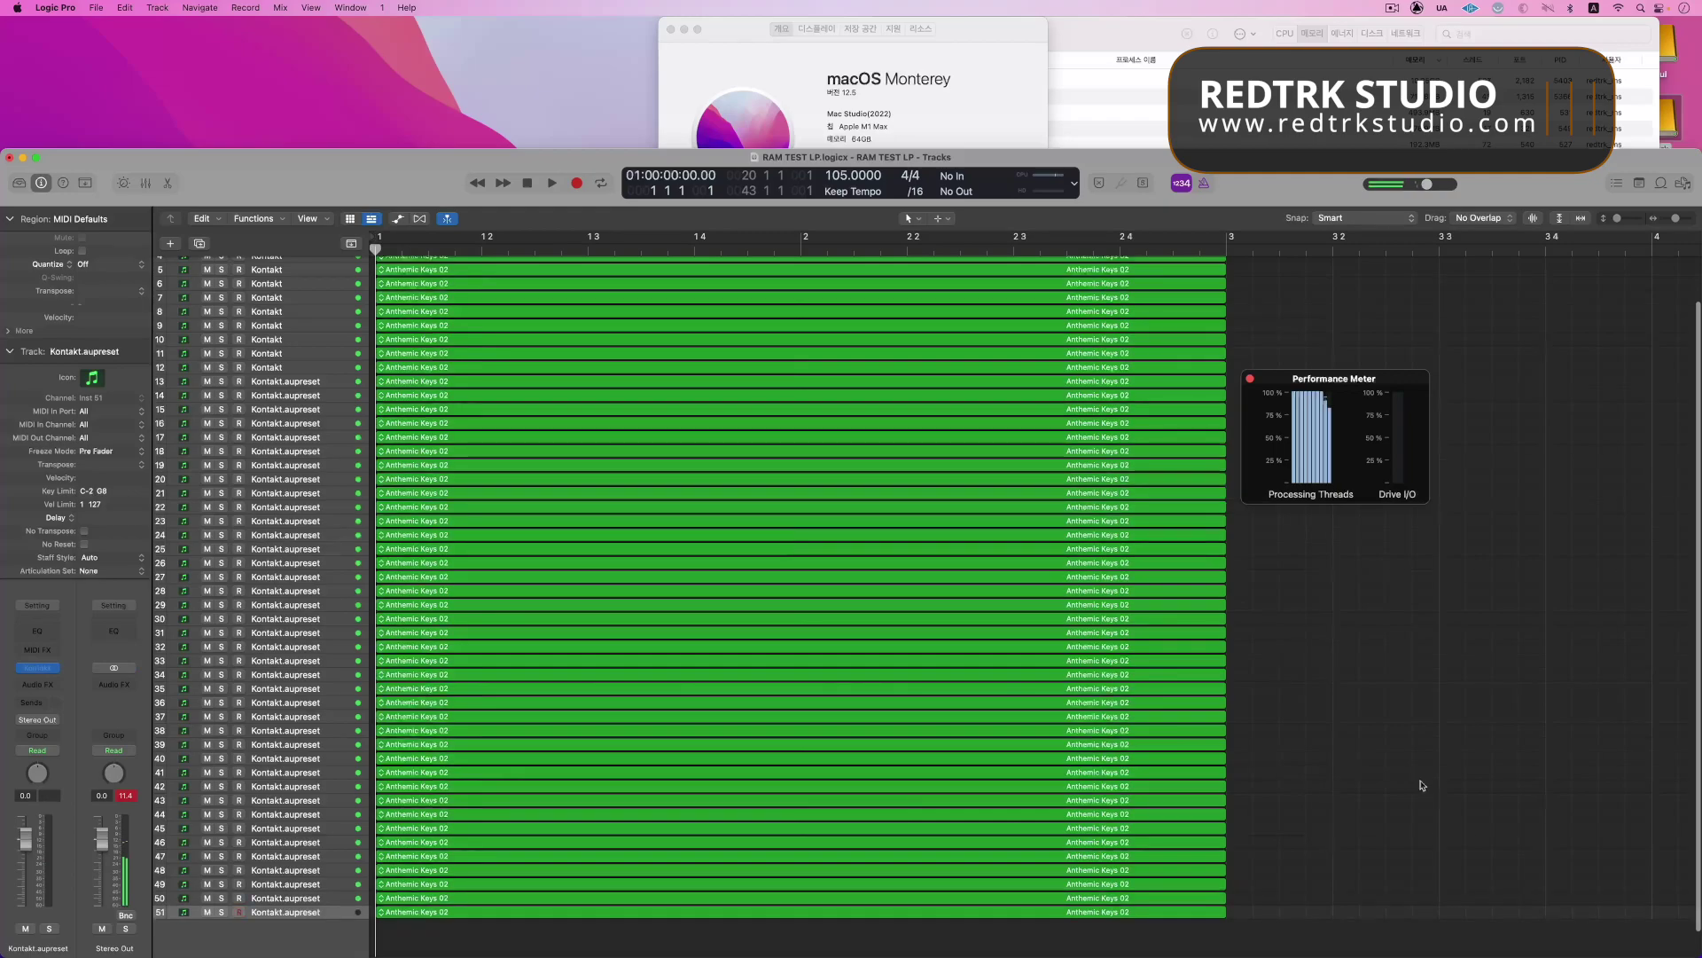
Step: Test playback of the project with 51 Kontakt tracks, dismissing the synchronization alert and stopping playback
scroll(1422, 785, "down", 2)
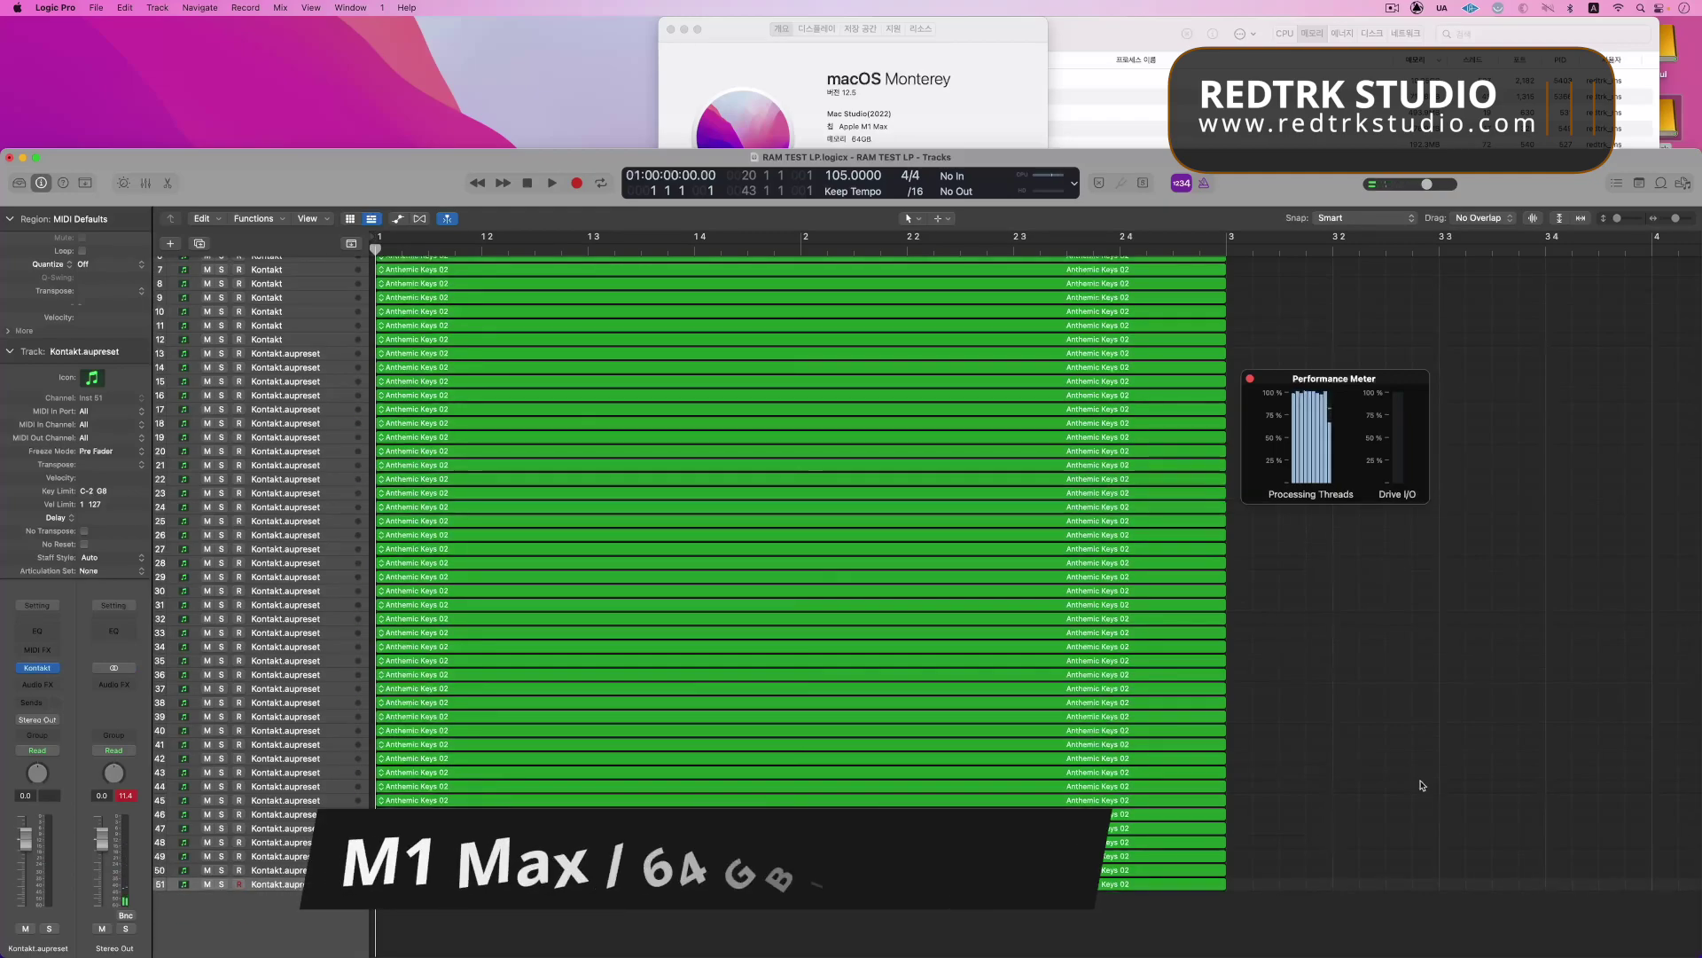
key("space")
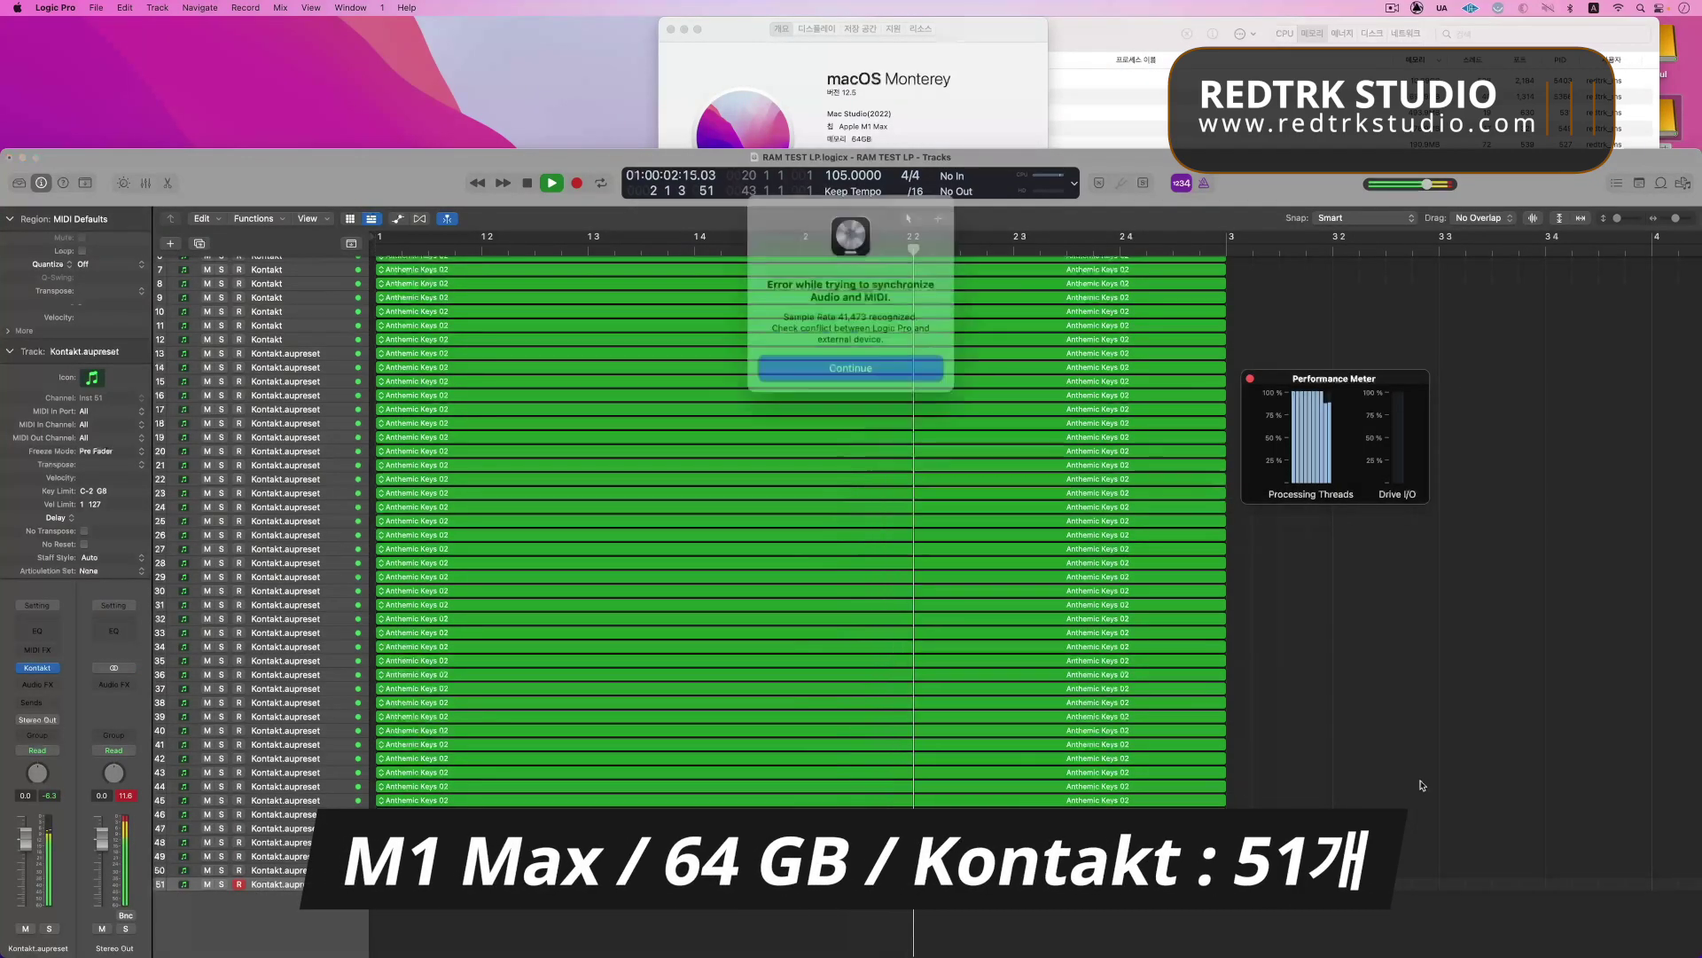
key("Return")
key("space")
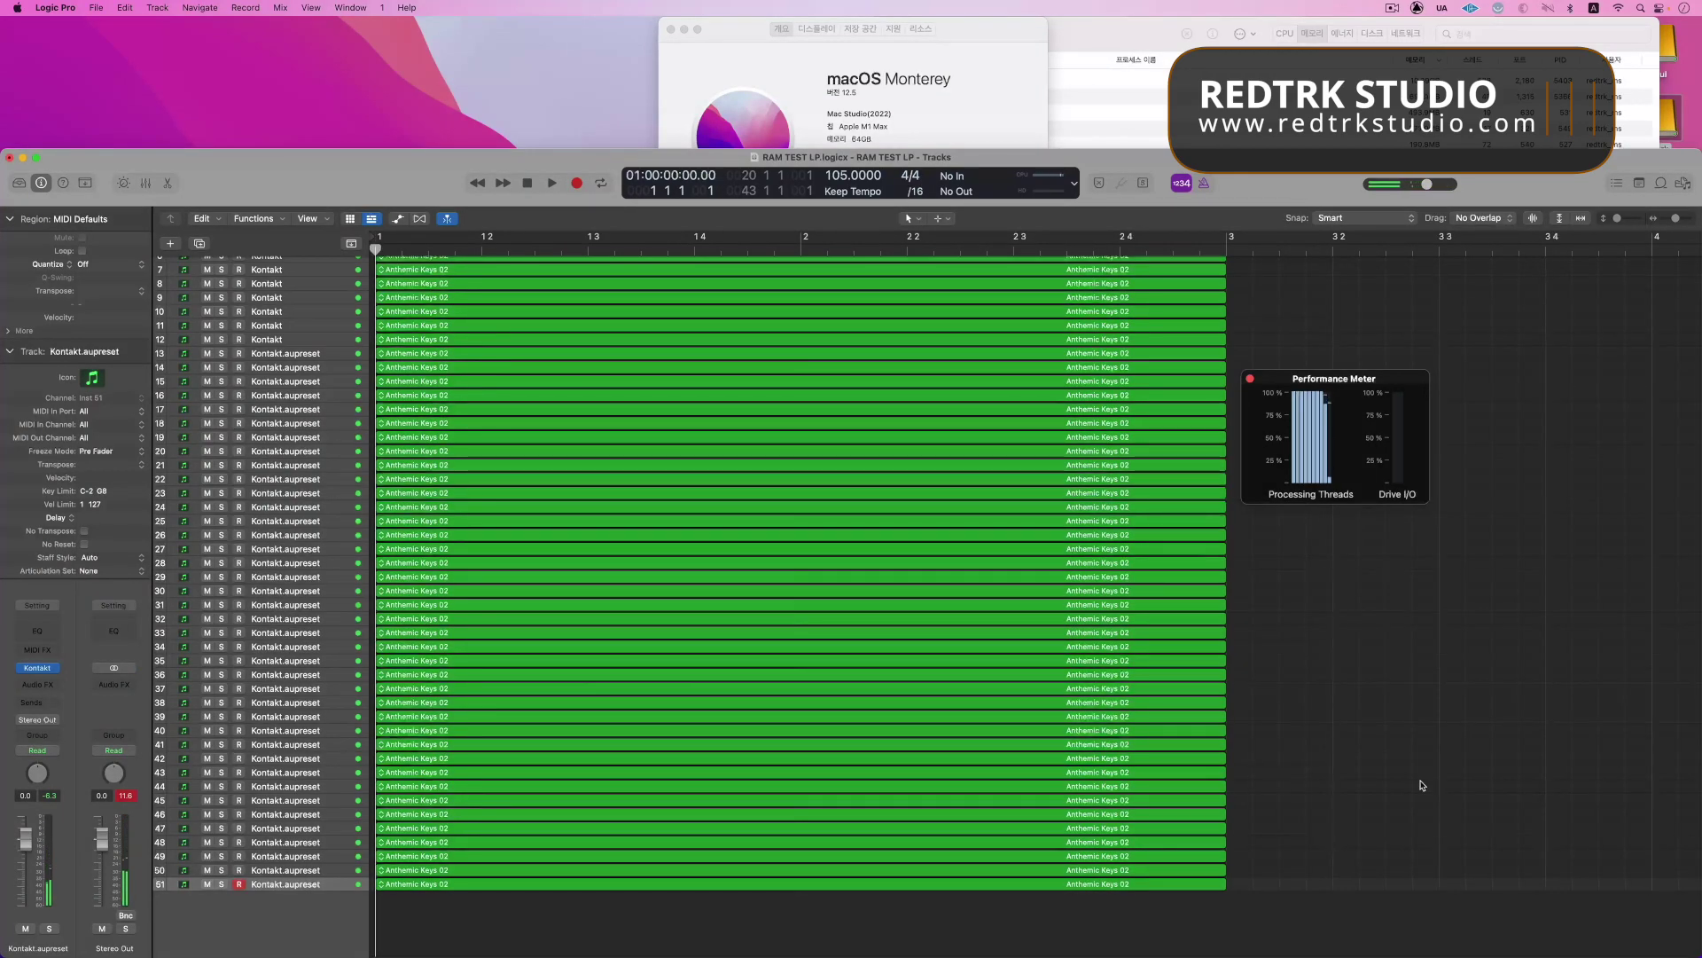